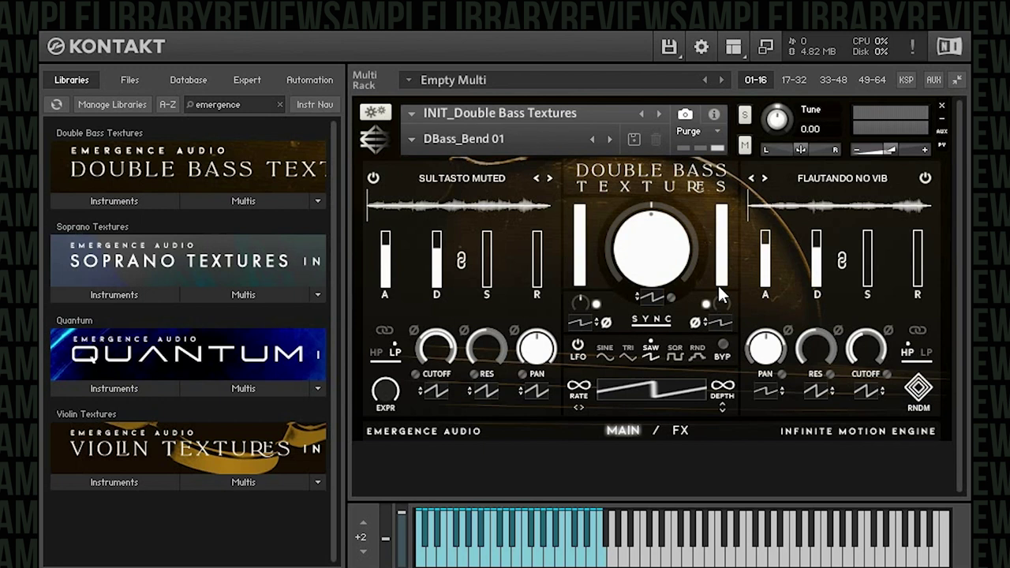
Look through the Double Bass Textures snapshot categories and its list of multis
{"action": "left_click", "coordinate": [406, 141]}
{"action": "mouse_move", "coordinate": [468, 168]}
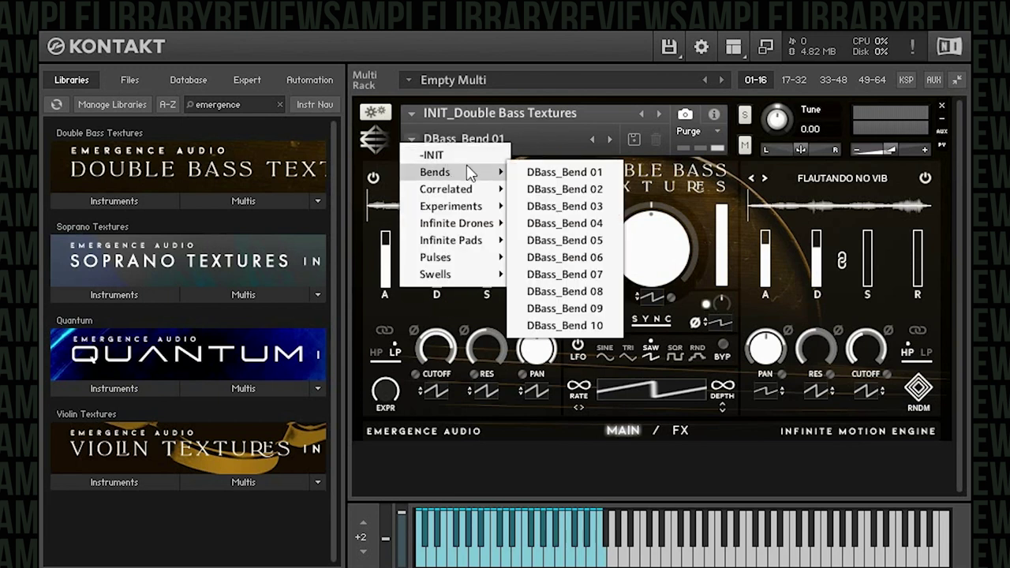
{"action": "mouse_move", "coordinate": [462, 205]}
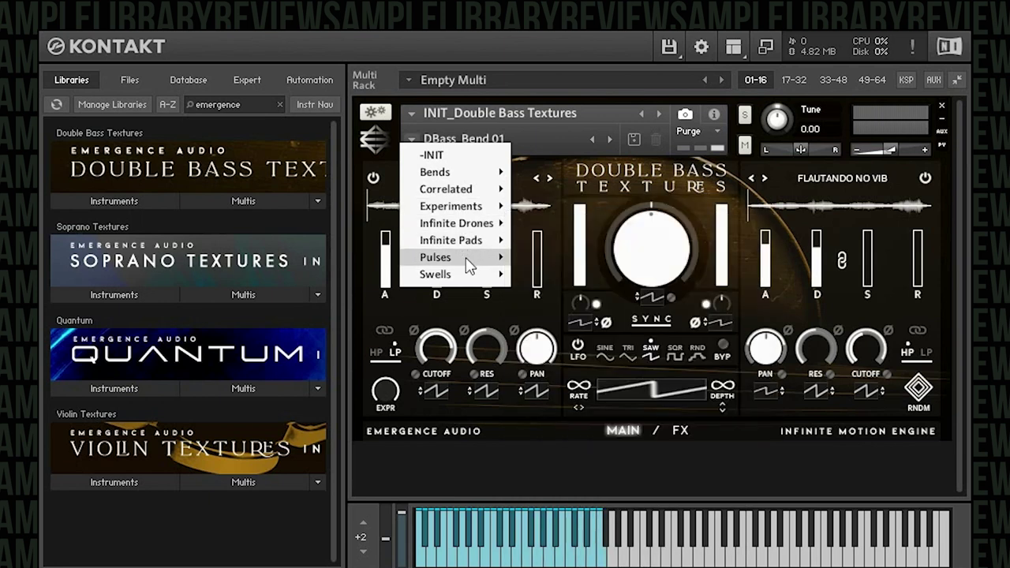
{"action": "mouse_move", "coordinate": [467, 277]}
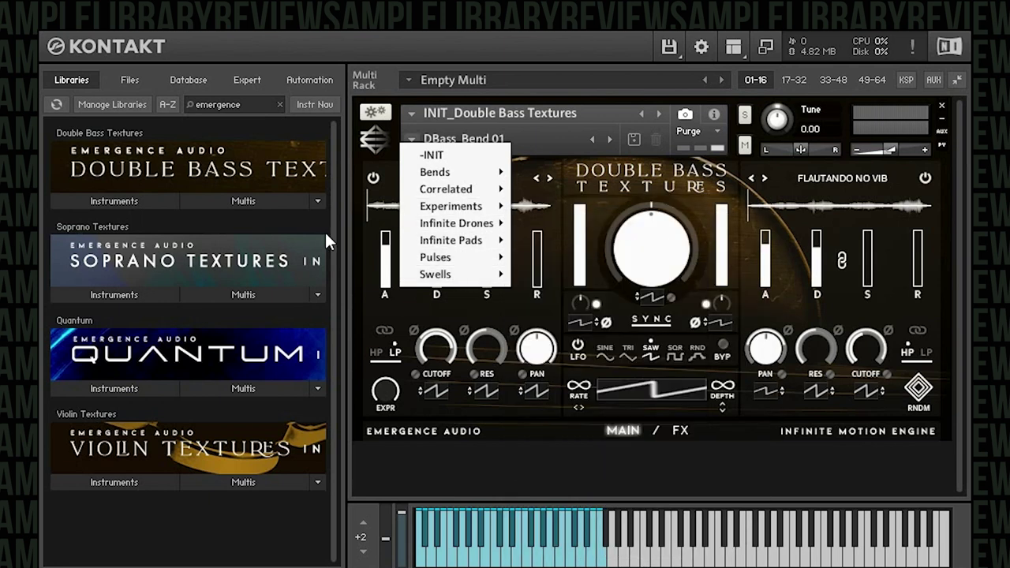
{"action": "left_click", "coordinate": [257, 202]}
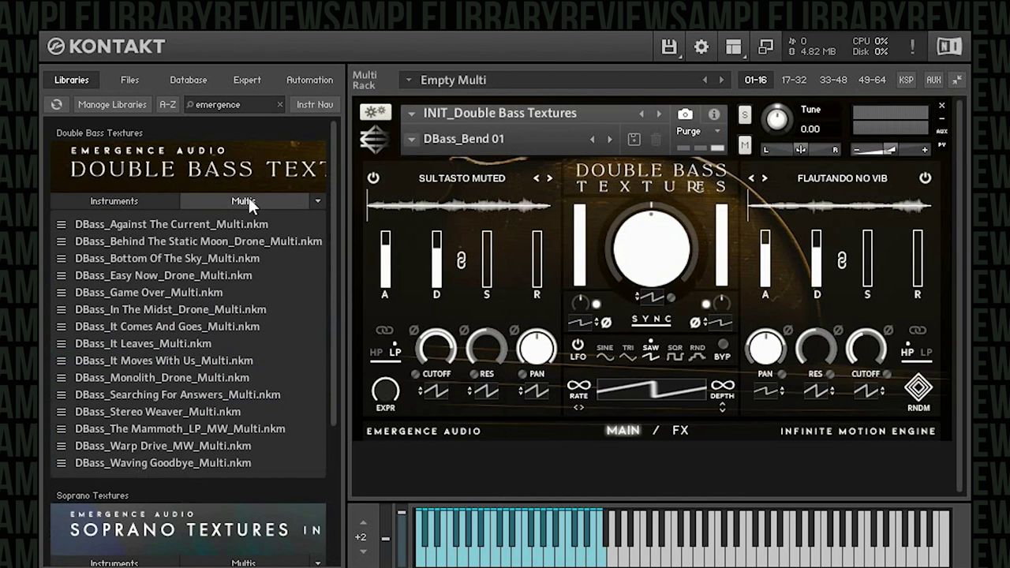
{"action": "left_click", "coordinate": [245, 202]}
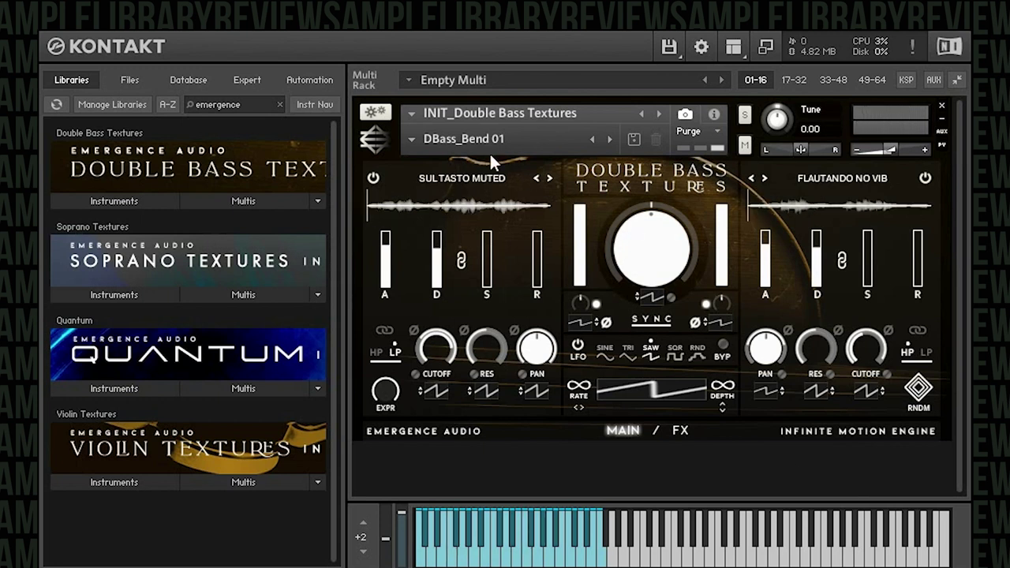
Audition the DBass_Bend 03 and DBass_Bend 06 snapshots from the Bends category
{"action": "left_click", "coordinate": [412, 146]}
{"action": "mouse_move", "coordinate": [434, 177]}
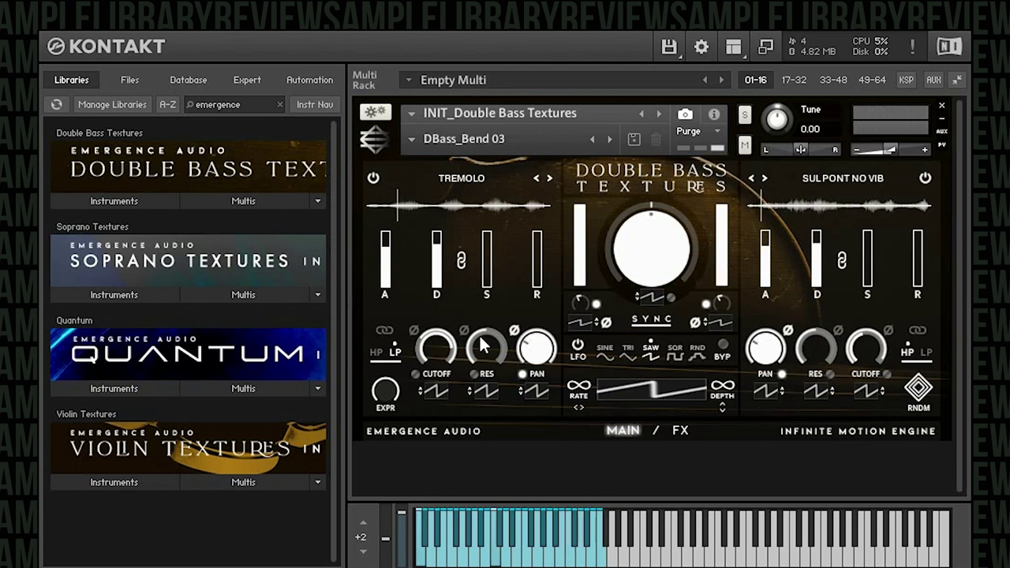
{"action": "left_click", "coordinate": [412, 141]}
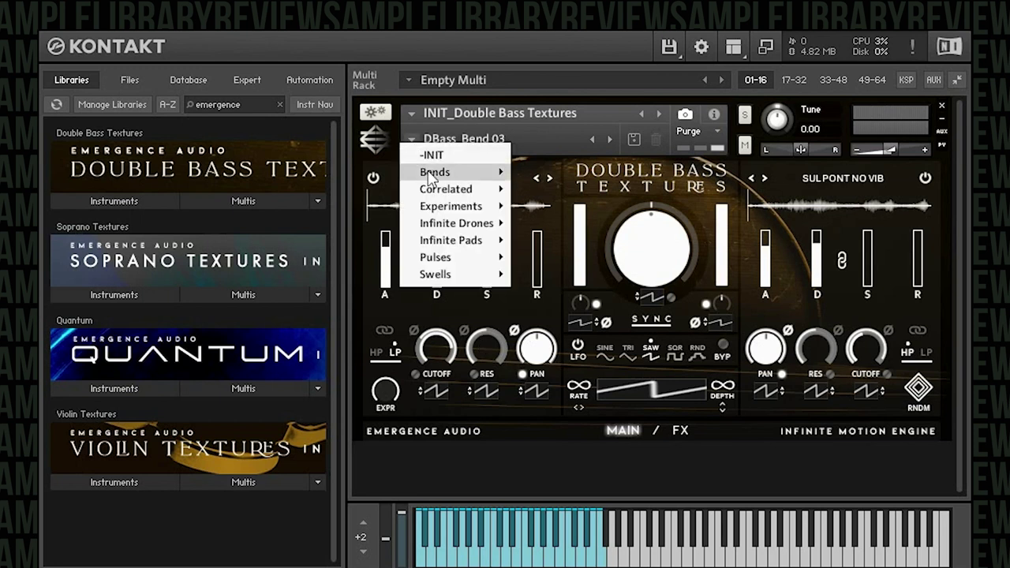
{"action": "mouse_move", "coordinate": [436, 173]}
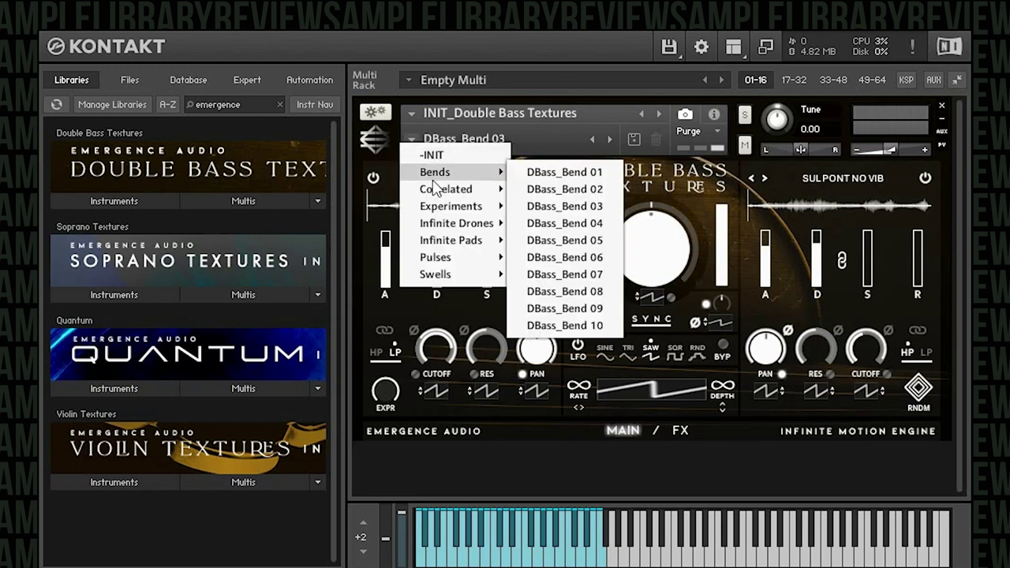
{"action": "left_click", "coordinate": [588, 259]}
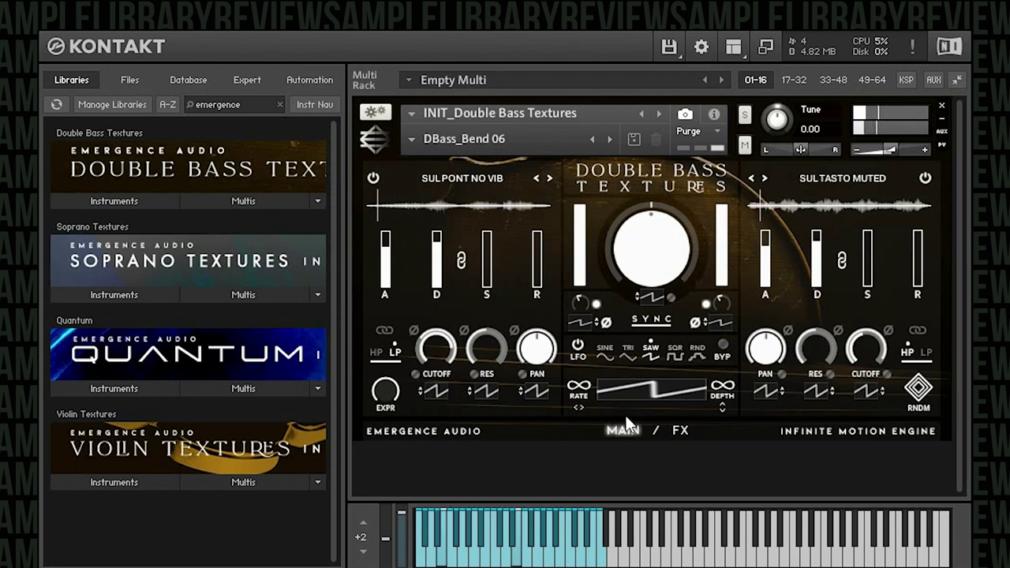
Load the DBass_Bend 09 snapshot from the Bends category for auditioning
{"action": "left_click", "coordinate": [425, 146]}
{"action": "mouse_move", "coordinate": [475, 179]}
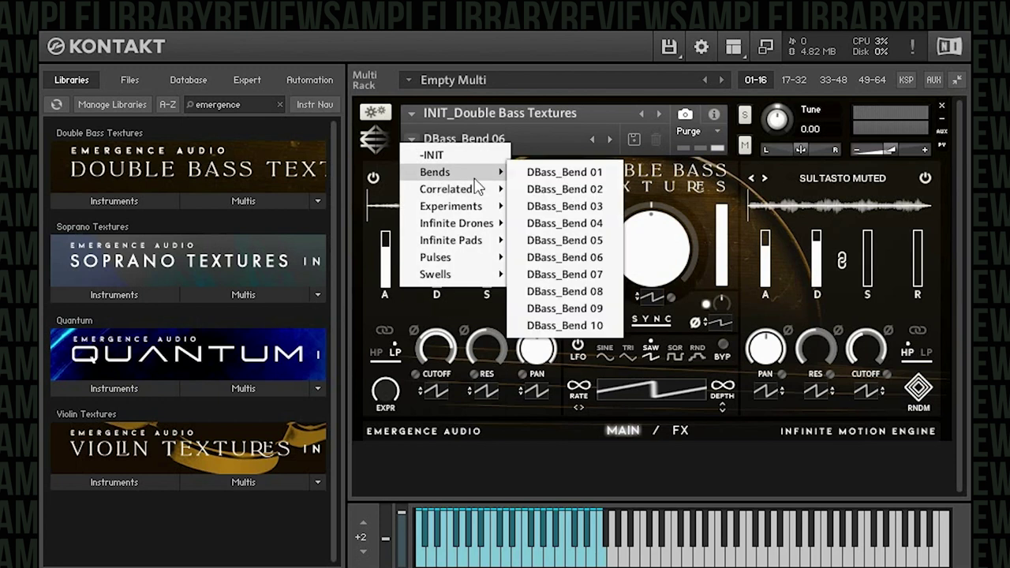
{"action": "left_click", "coordinate": [583, 313]}
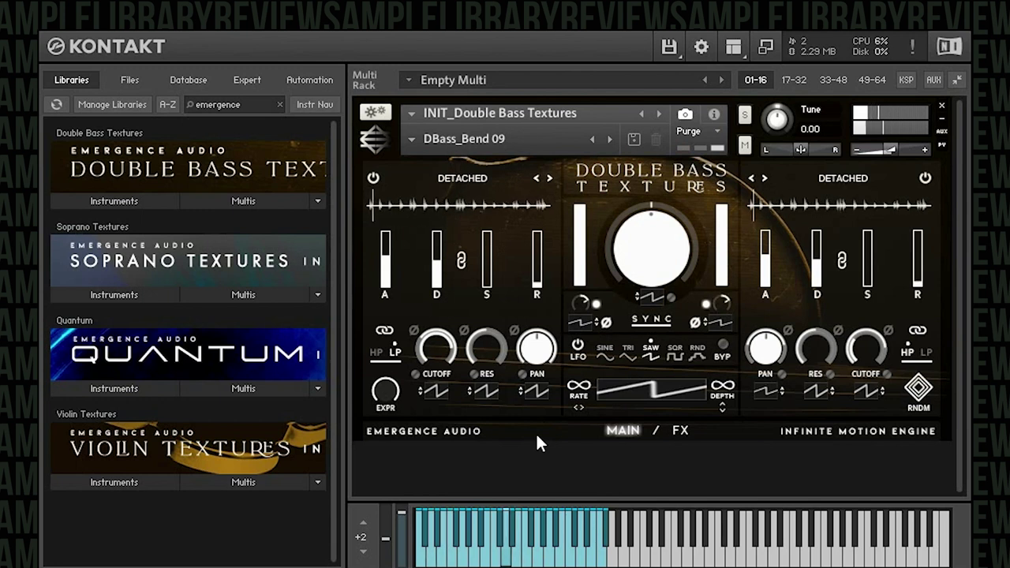
Load the DBass_Detached Reverse_correlated snapshot from the Correlated category
{"action": "left_click", "coordinate": [412, 140]}
{"action": "mouse_move", "coordinate": [454, 190]}
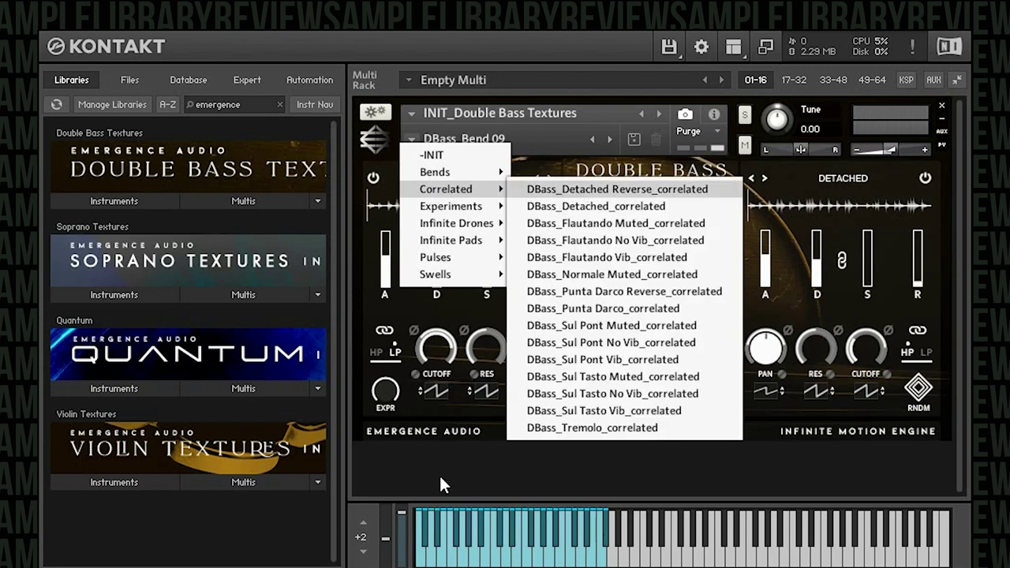
{"action": "left_click", "coordinate": [617, 189]}
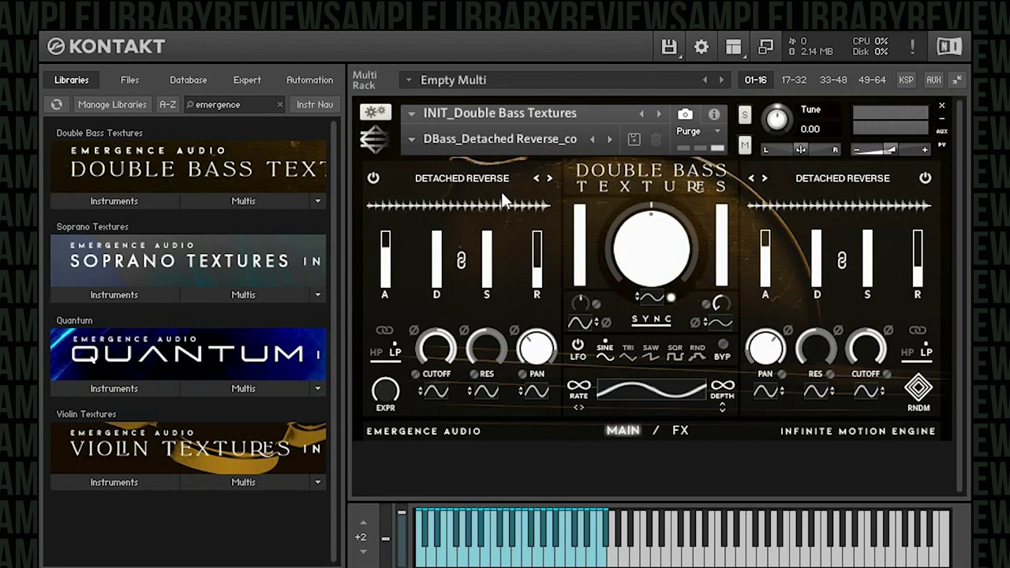
Examine the articulations available for both sound layers without changing either one
{"action": "left_click", "coordinate": [458, 179]}
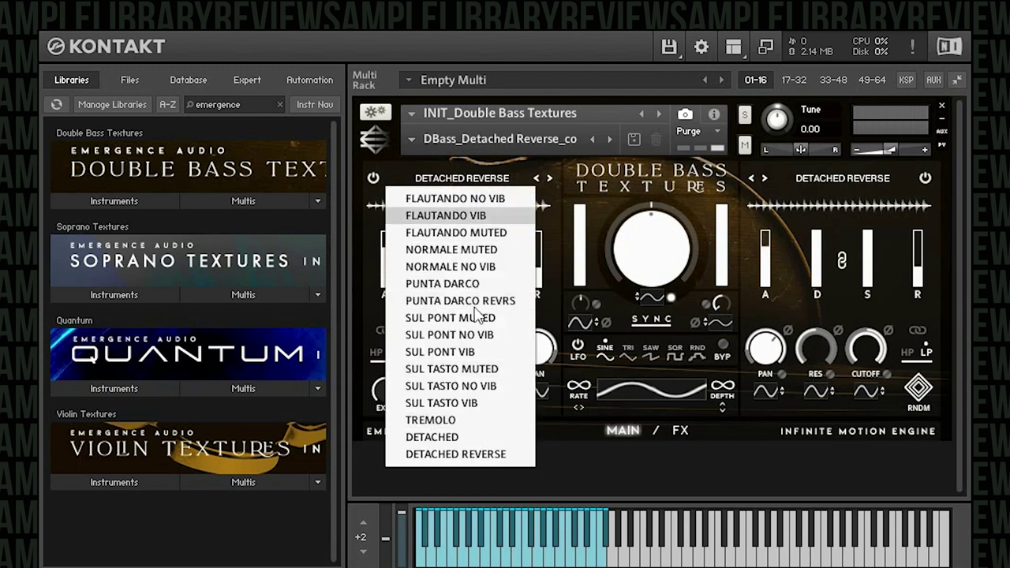
{"action": "left_click", "coordinate": [800, 180]}
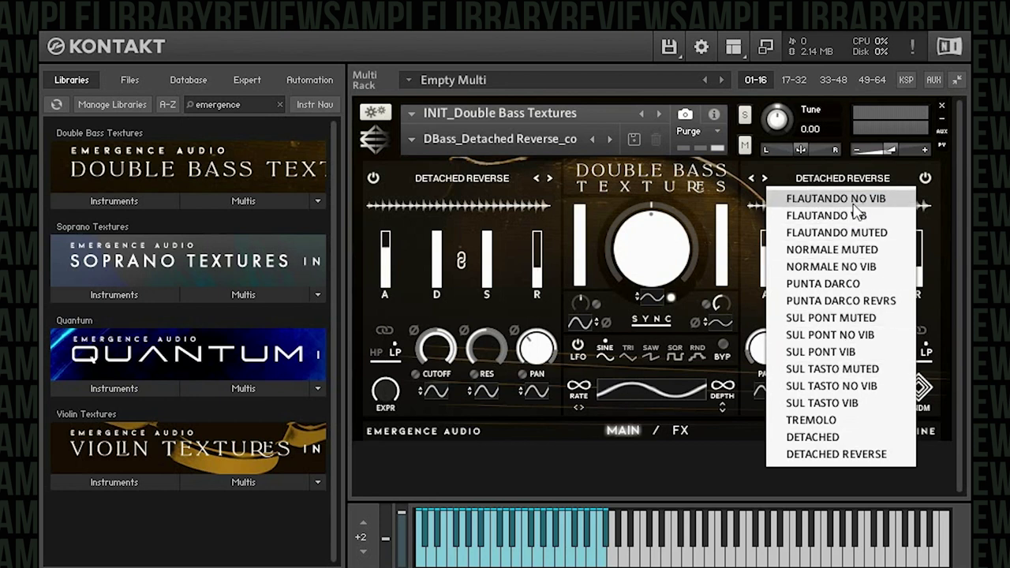
{"action": "left_click", "coordinate": [617, 177]}
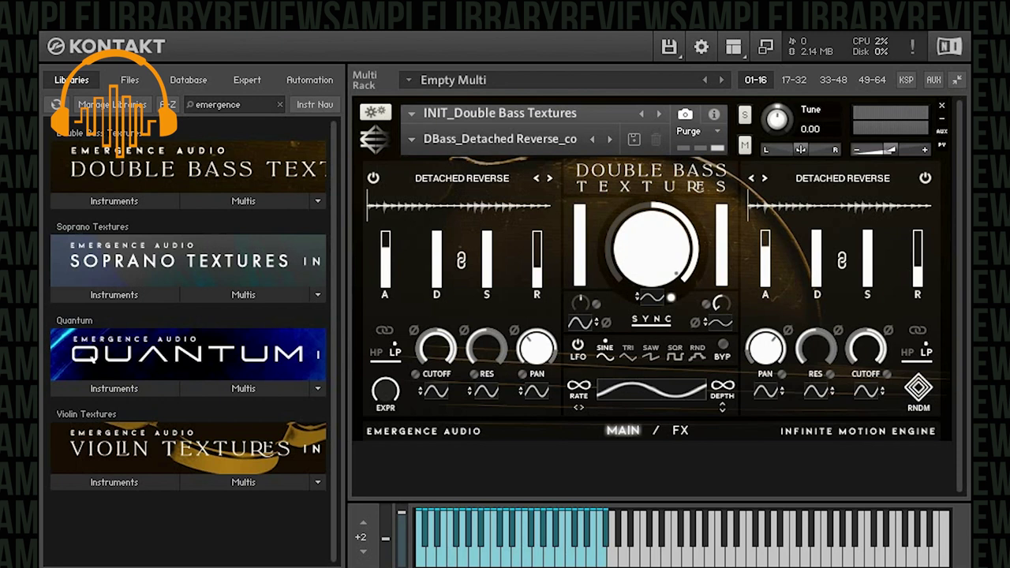
Load the DBass_Flautando Muted_correlated snapshot from the Correlated category for auditioning
{"action": "mouse_move", "coordinate": [887, 152]}
{"action": "left_click", "coordinate": [414, 139]}
{"action": "mouse_move", "coordinate": [442, 189]}
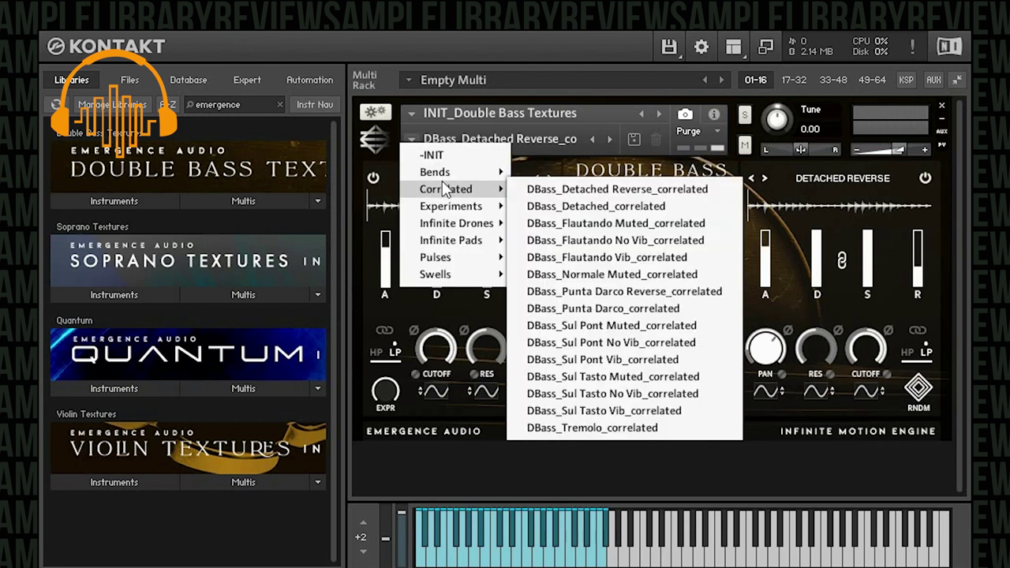
{"action": "left_click", "coordinate": [615, 223]}
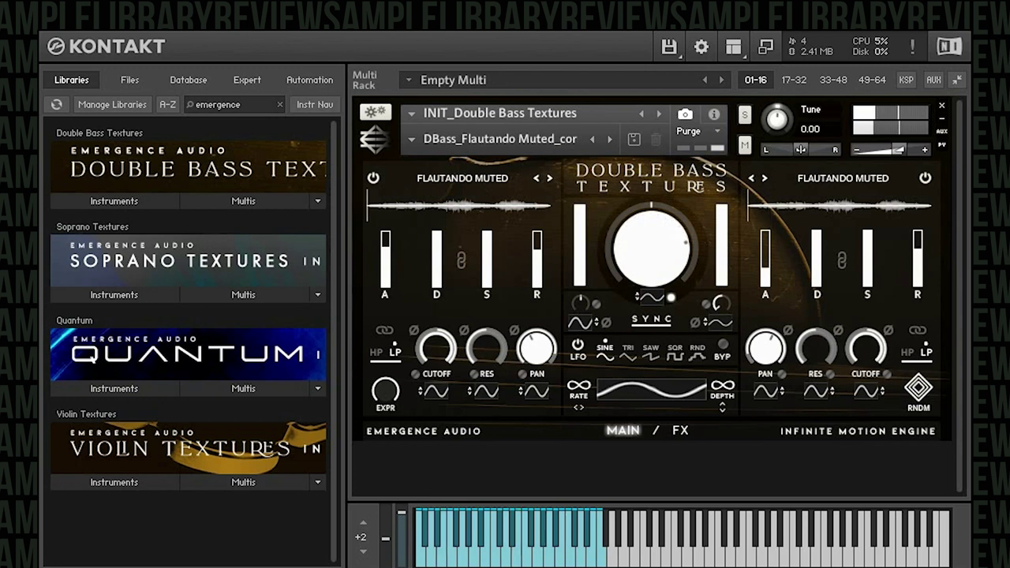
Load the DBass_Normale Muted_correlated snapshot from the Correlated category for auditioning
{"action": "left_click", "coordinate": [414, 139]}
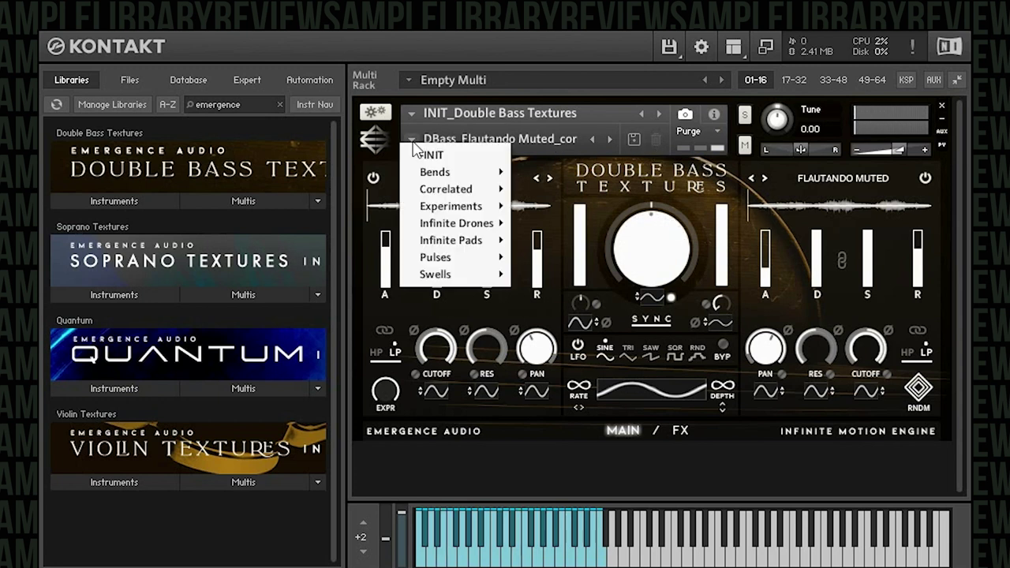
{"action": "mouse_move", "coordinate": [422, 194]}
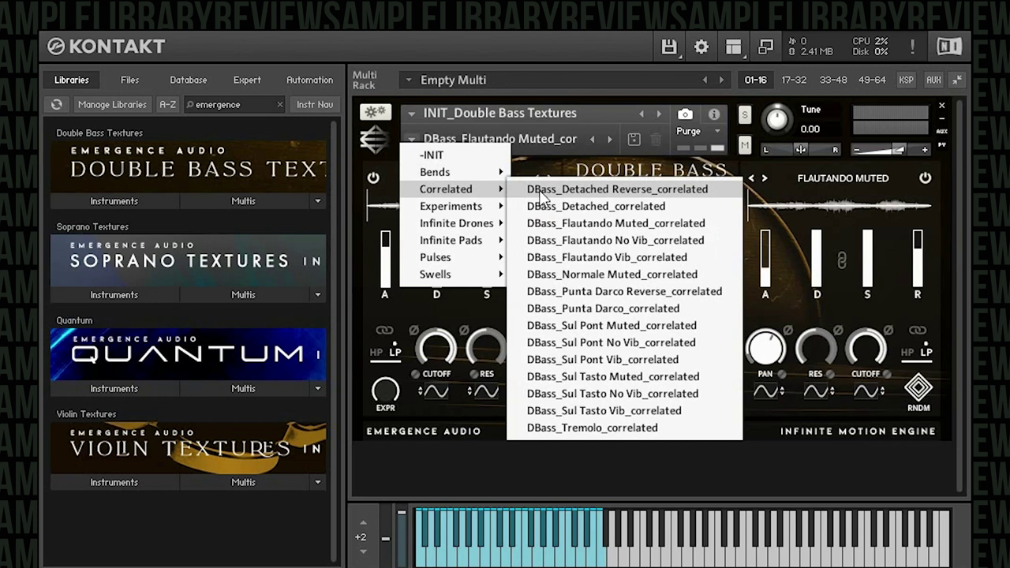
{"action": "left_click", "coordinate": [652, 276]}
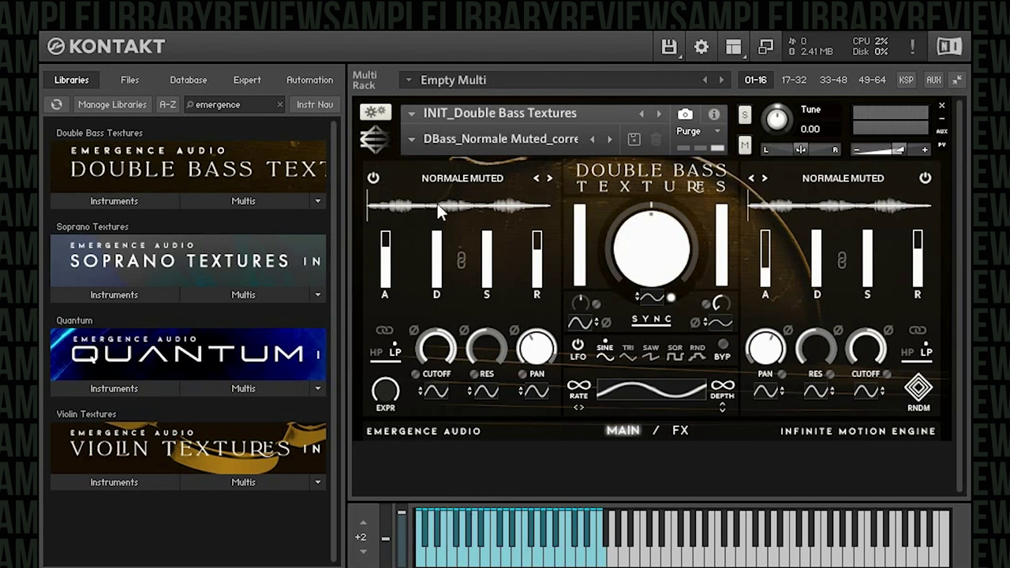
Load the DBass_Punta Darco_correlated snapshot from the Correlated category for auditioning
{"action": "left_click", "coordinate": [414, 138]}
{"action": "mouse_move", "coordinate": [439, 198]}
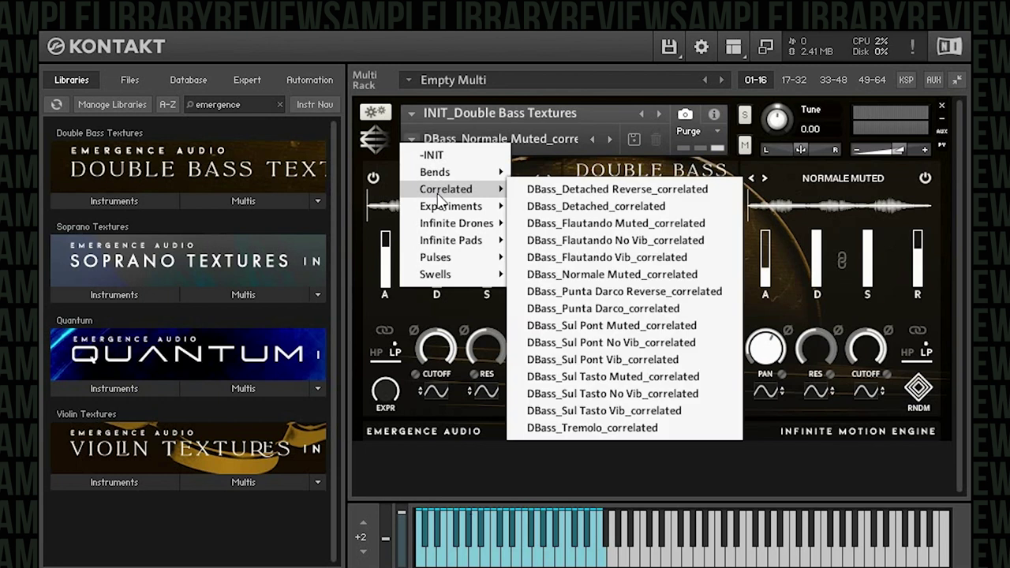
{"action": "left_click", "coordinate": [629, 314]}
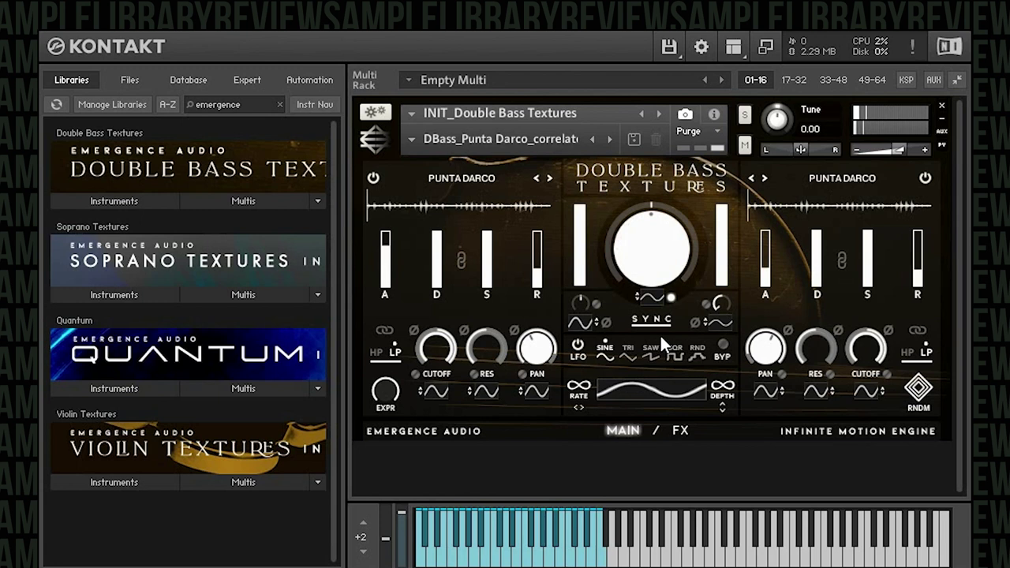
Audition the correlated DBass_Sul Pont No Vib snapshot, followed by the correlated DBass_Sul Tasto No Vib snapshot
{"action": "left_click", "coordinate": [411, 140]}
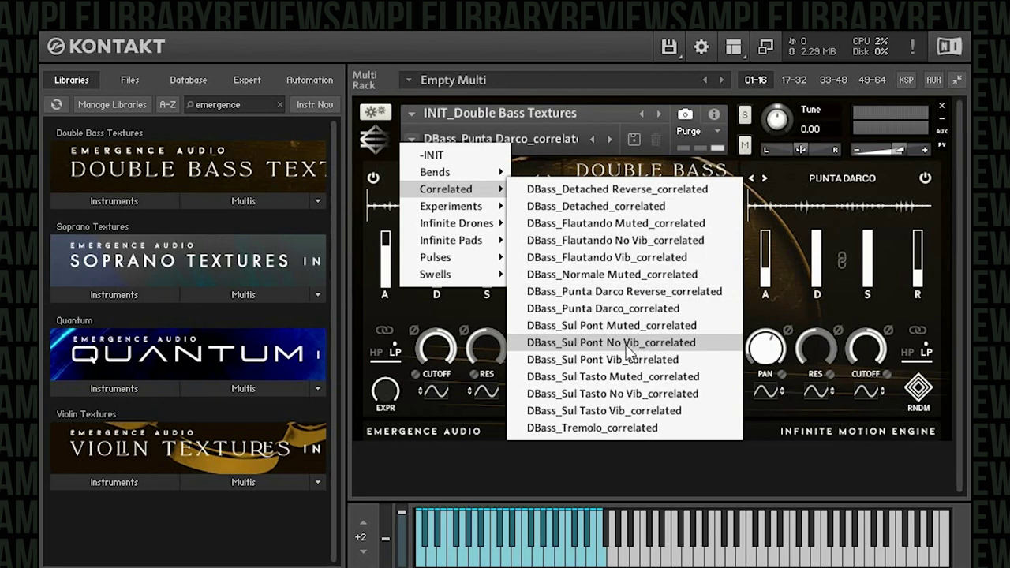
{"action": "left_click", "coordinate": [627, 345]}
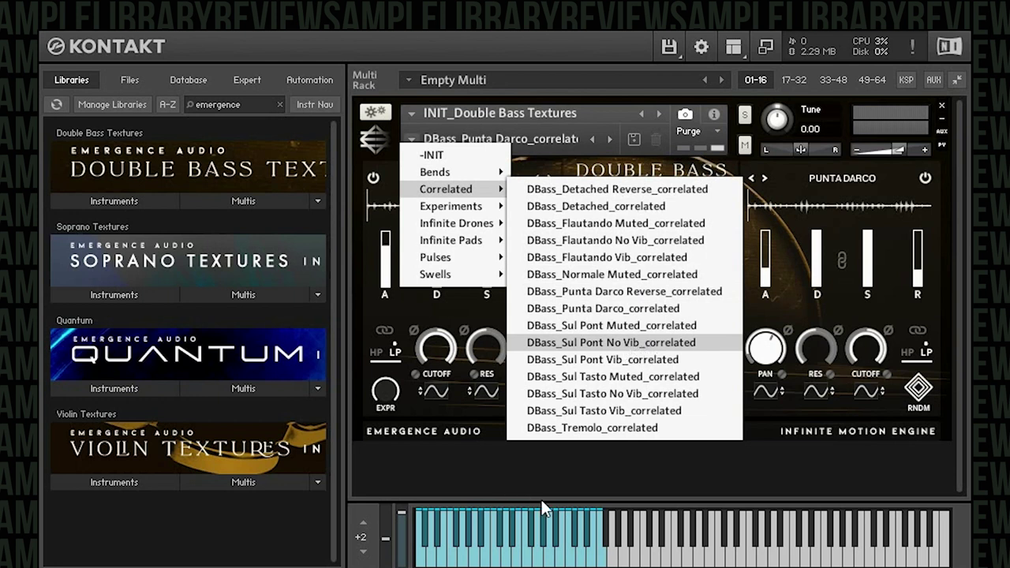
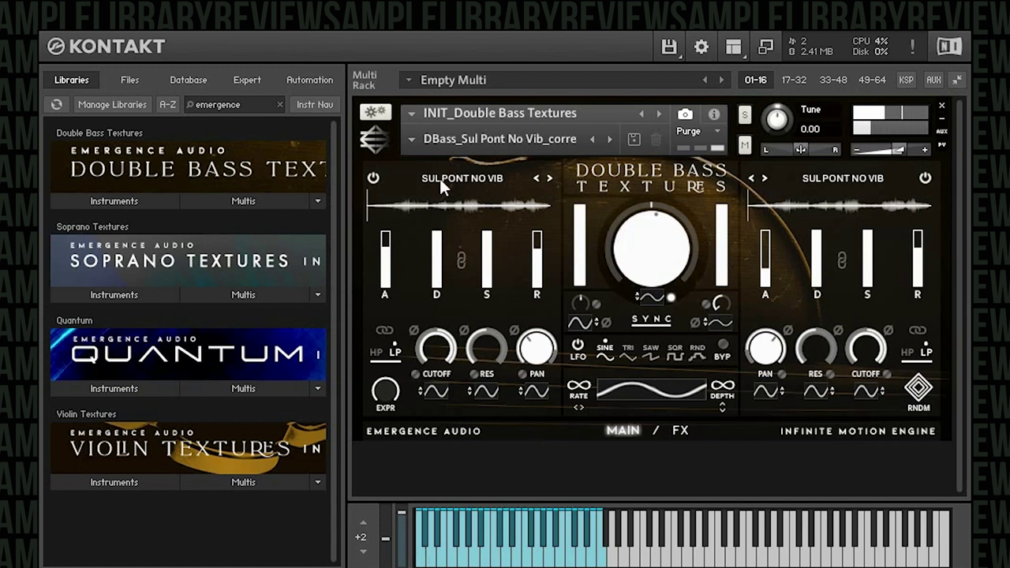
{"action": "left_click", "coordinate": [412, 141]}
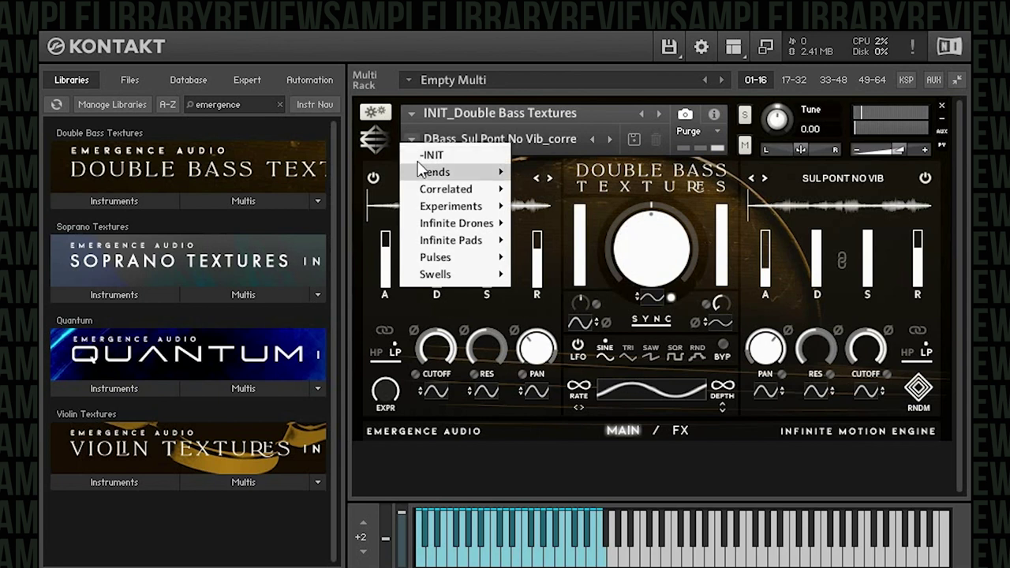
{"action": "mouse_move", "coordinate": [455, 193]}
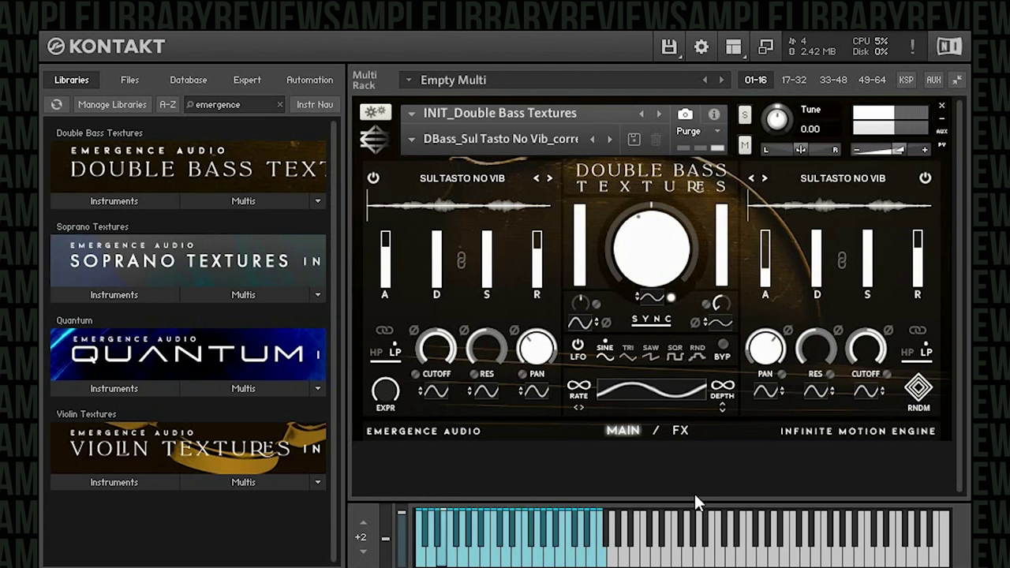
Audition the DBass_Black Hole_Experiments snapshot, then load DBass_Crazy Firecamp_Experiments from the Experiments category
{"action": "left_click", "coordinate": [412, 140]}
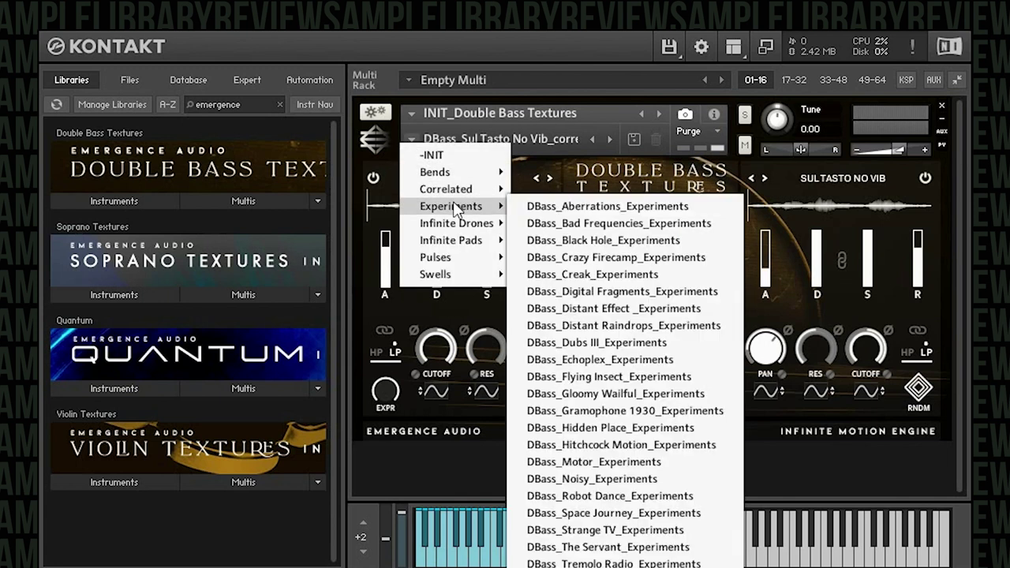
{"action": "left_click", "coordinate": [659, 241]}
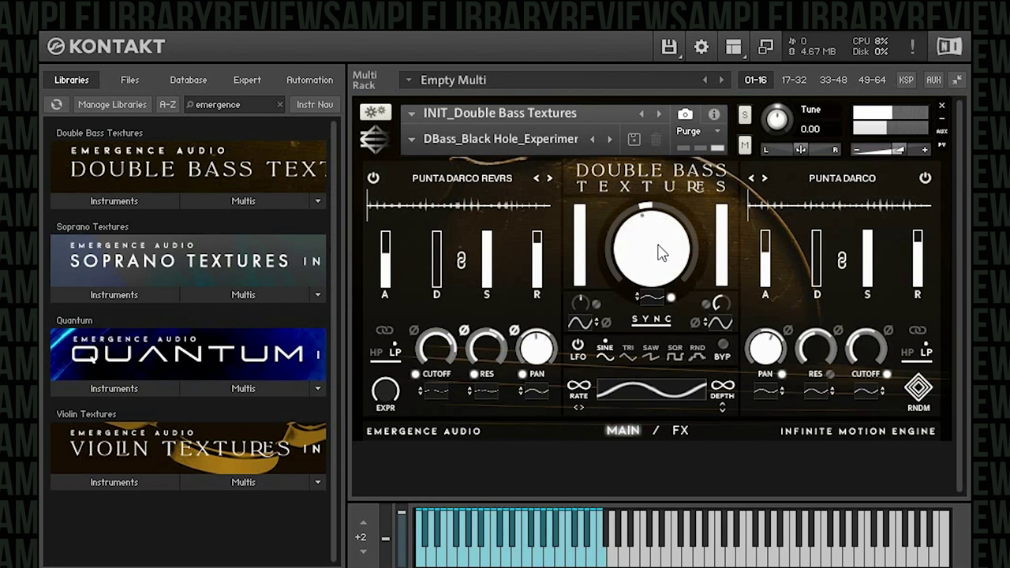
{"action": "left_click", "coordinate": [410, 140]}
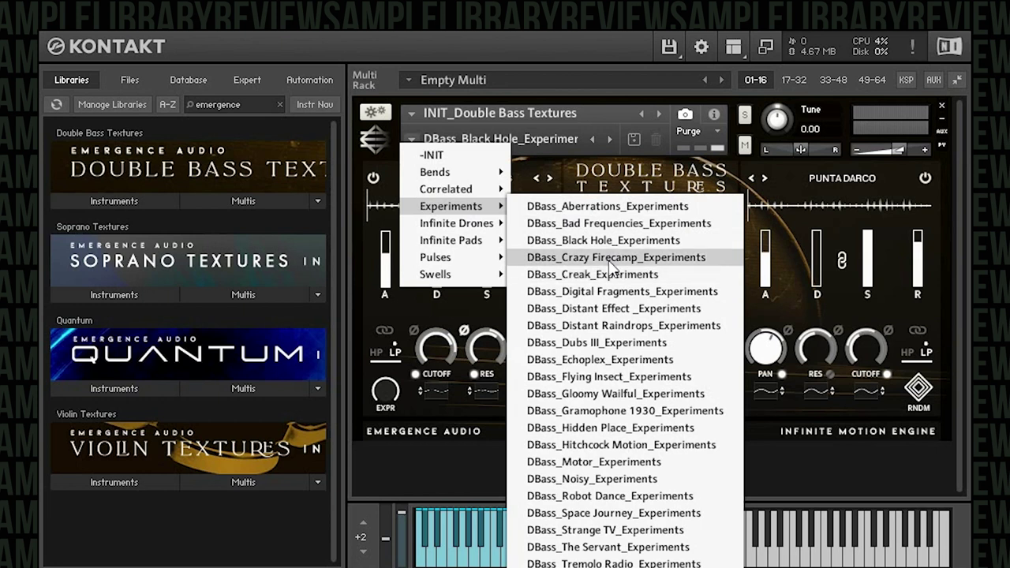
{"action": "left_click", "coordinate": [612, 258]}
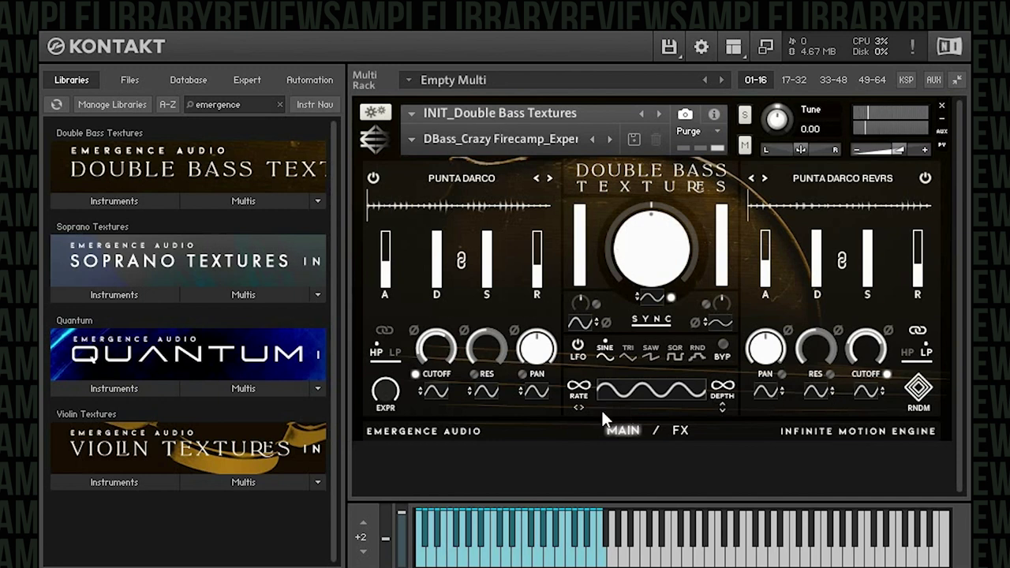
Unlink the ADSR envelopes of the two sound layers and link them again
{"action": "mouse_move", "coordinate": [581, 409]}
{"action": "left_click", "coordinate": [461, 261]}
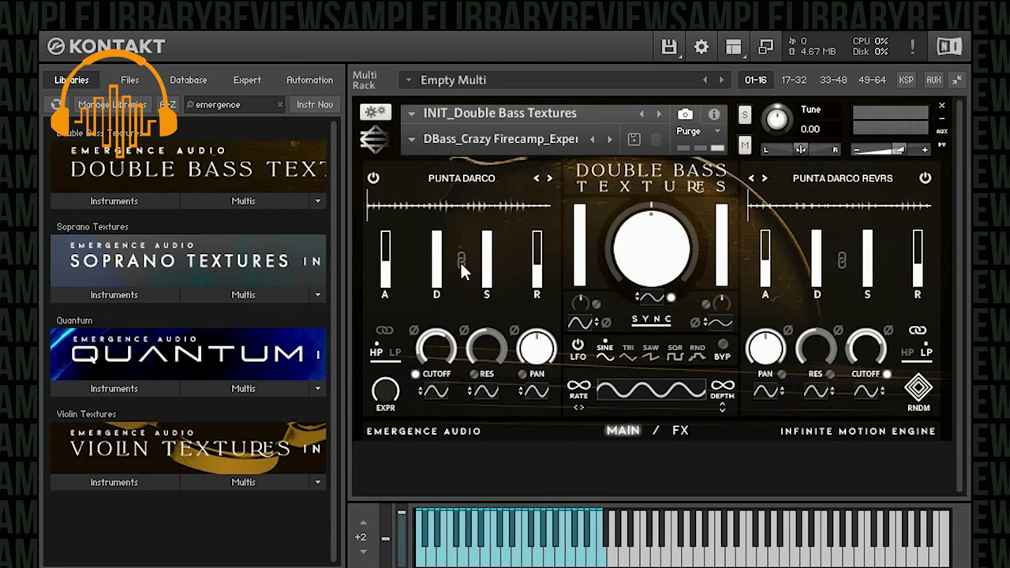
{"action": "left_click", "coordinate": [462, 260]}
{"action": "left_click", "coordinate": [461, 262]}
Adjust the large central knob between the two layers and check its modulation amount and sync control
{"action": "mouse_move", "coordinate": [649, 237]}
{"action": "left_mouse_down"}
{"action": "mouse_move", "coordinate": [637, 184]}
{"action": "mouse_move", "coordinate": [644, 148]}
{"action": "mouse_move", "coordinate": [666, 178]}
{"action": "mouse_move", "coordinate": [658, 302]}
{"action": "mouse_move", "coordinate": [666, 446]}
{"action": "mouse_move", "coordinate": [622, 317]}
{"action": "mouse_move", "coordinate": [622, 326]}
{"action": "left_mouse_up"}
{"action": "mouse_move", "coordinate": [648, 297]}
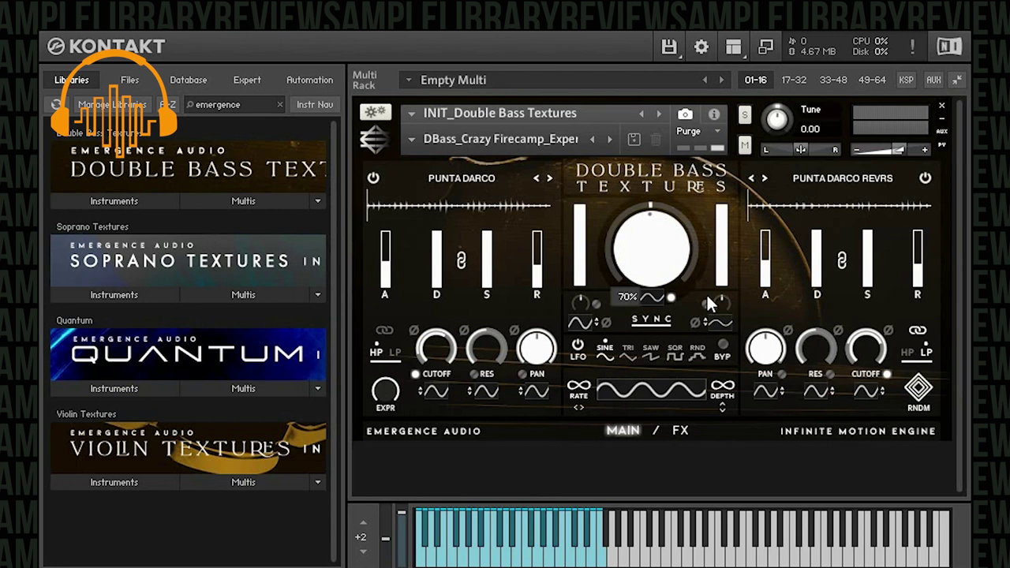
{"action": "left_click", "coordinate": [663, 318]}
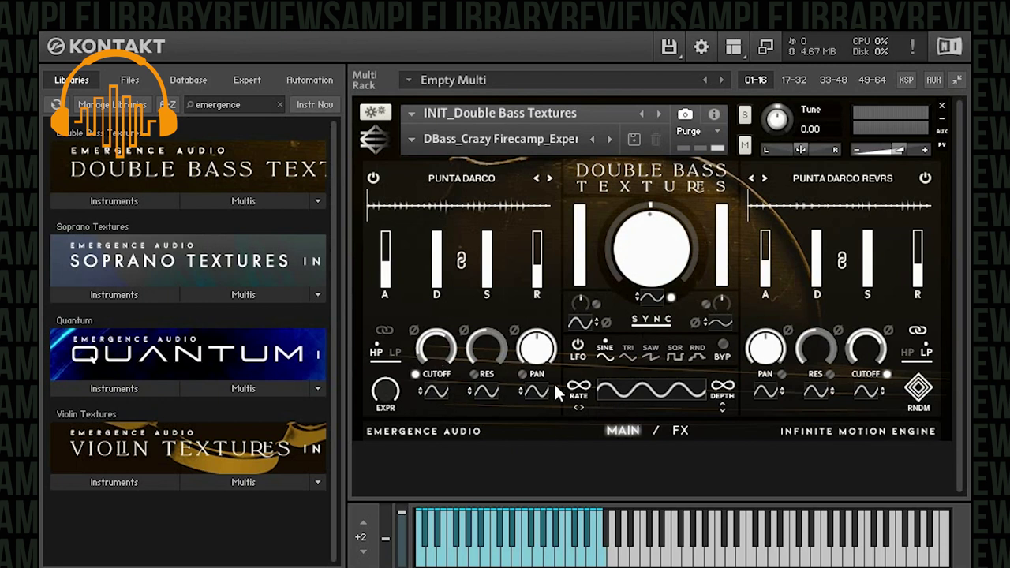
Reduce the cutoff modulation depth of the Punta Darco layer and try out its volume slider
{"action": "mouse_move", "coordinate": [437, 390]}
{"action": "left_click_drag", "start_coordinate": [435, 411], "coordinate": [421, 448]}
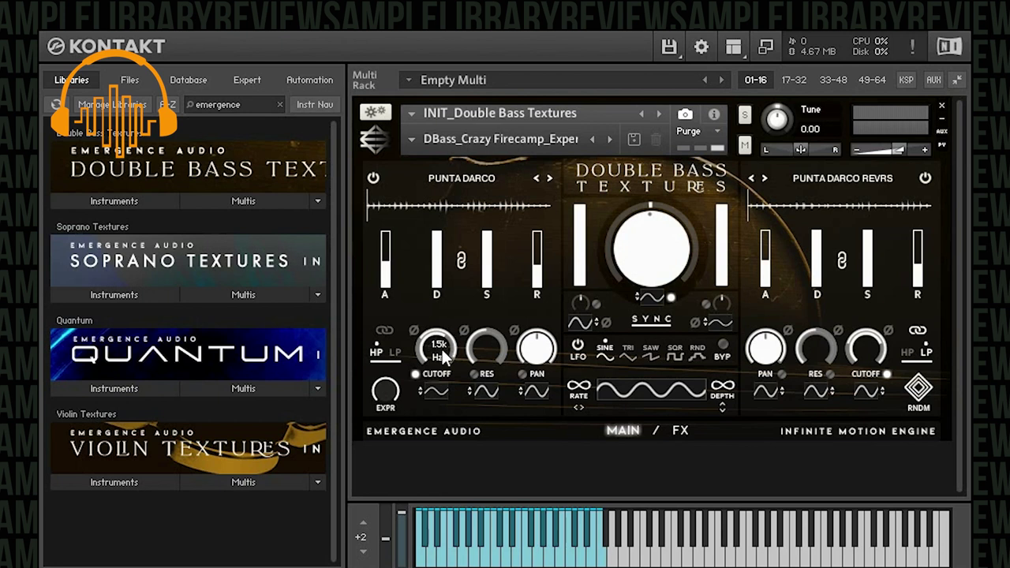
{"action": "left_click_drag", "start_coordinate": [442, 349], "coordinate": [420, 360]}
{"action": "left_click", "coordinate": [436, 396]}
{"action": "left_click_drag", "start_coordinate": [440, 389], "coordinate": [415, 446]}
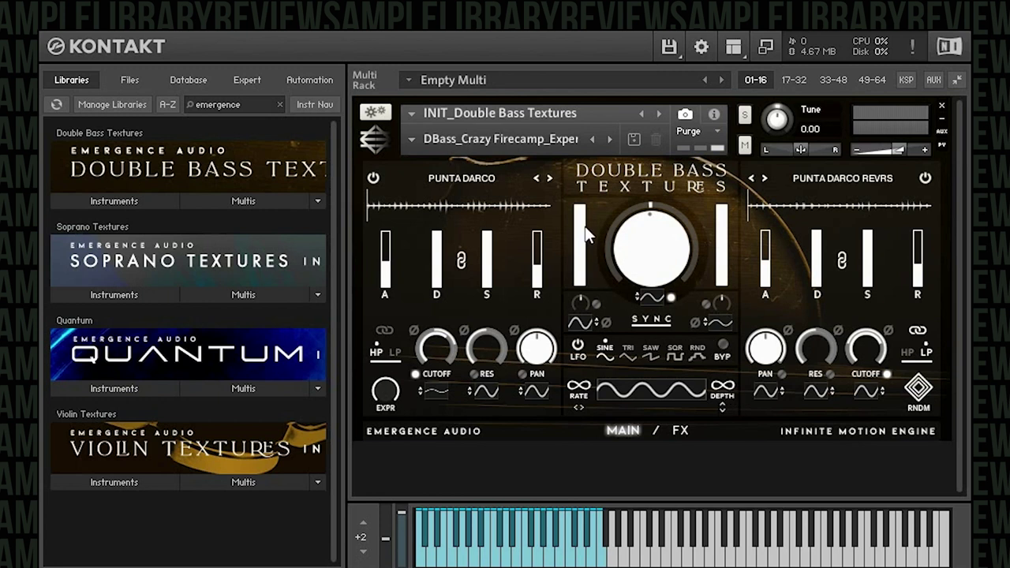
{"action": "left_click_drag", "start_coordinate": [585, 226], "coordinate": [585, 203]}
Look over the instrument's effects page and return to the main page
{"action": "left_click", "coordinate": [684, 430]}
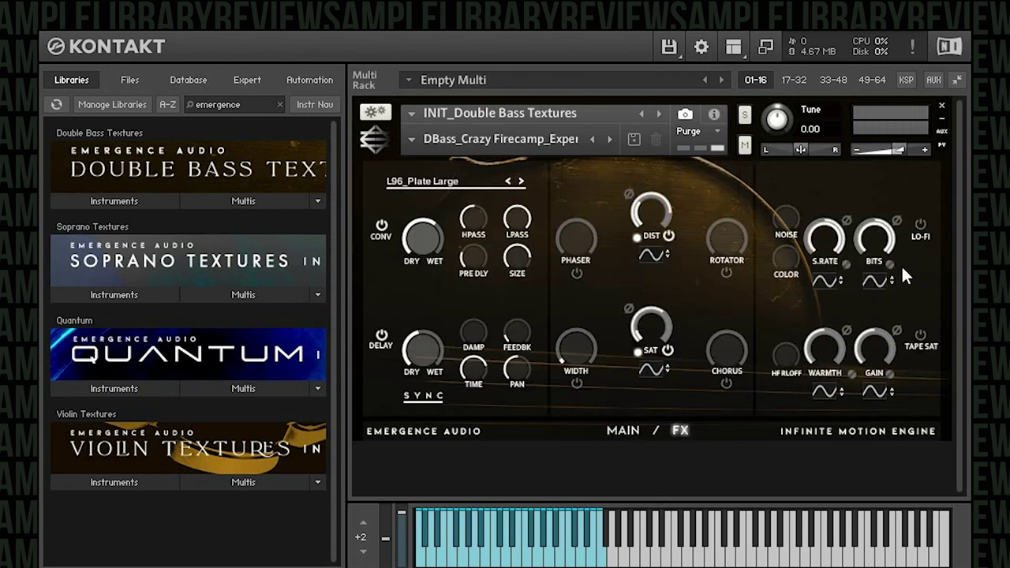
{"action": "mouse_move", "coordinate": [655, 256]}
{"action": "left_click", "coordinate": [622, 431]}
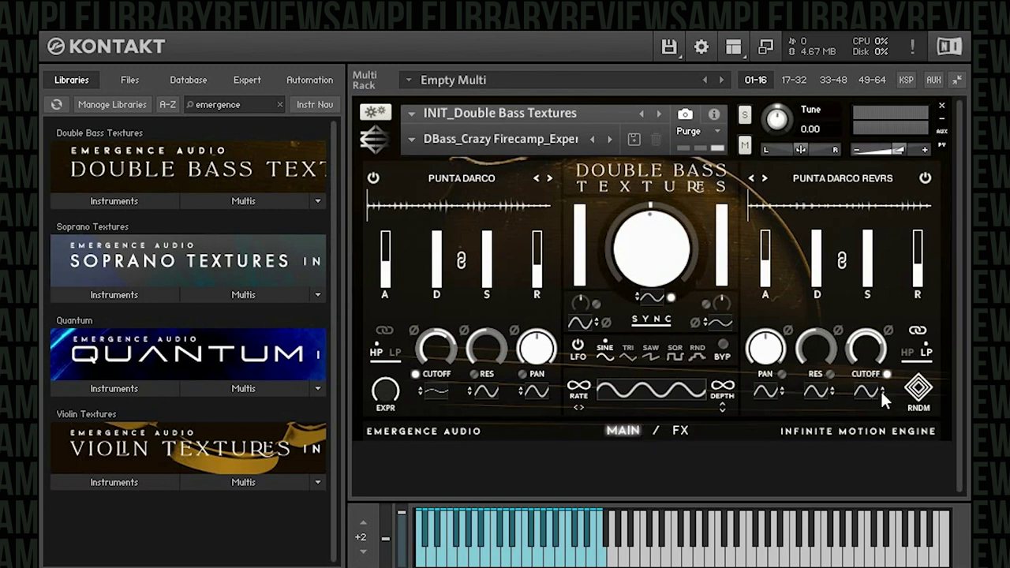
Randomize the instrument's two sound layers several times
{"action": "left_click", "coordinate": [919, 388]}
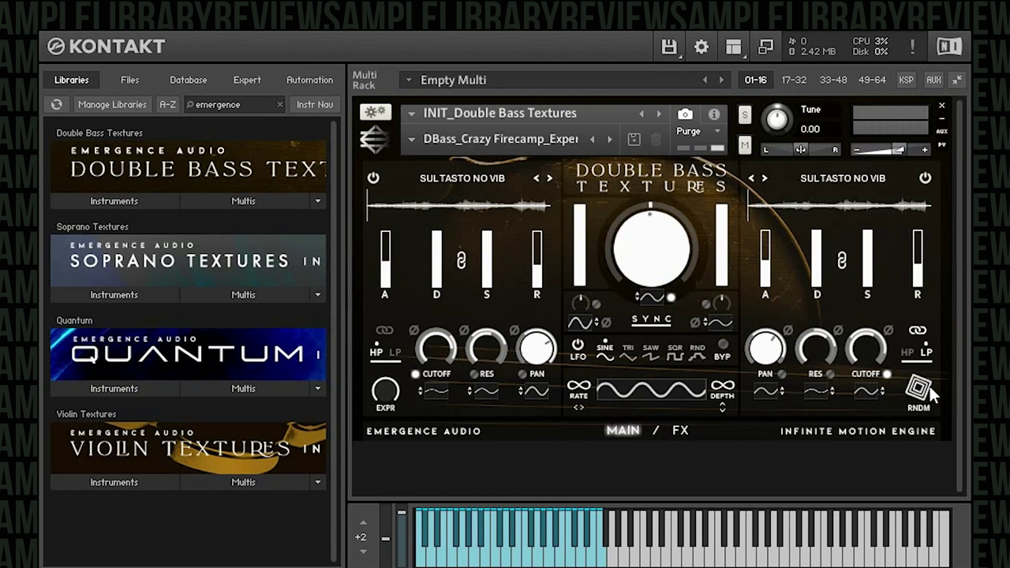
{"action": "left_click", "coordinate": [930, 386]}
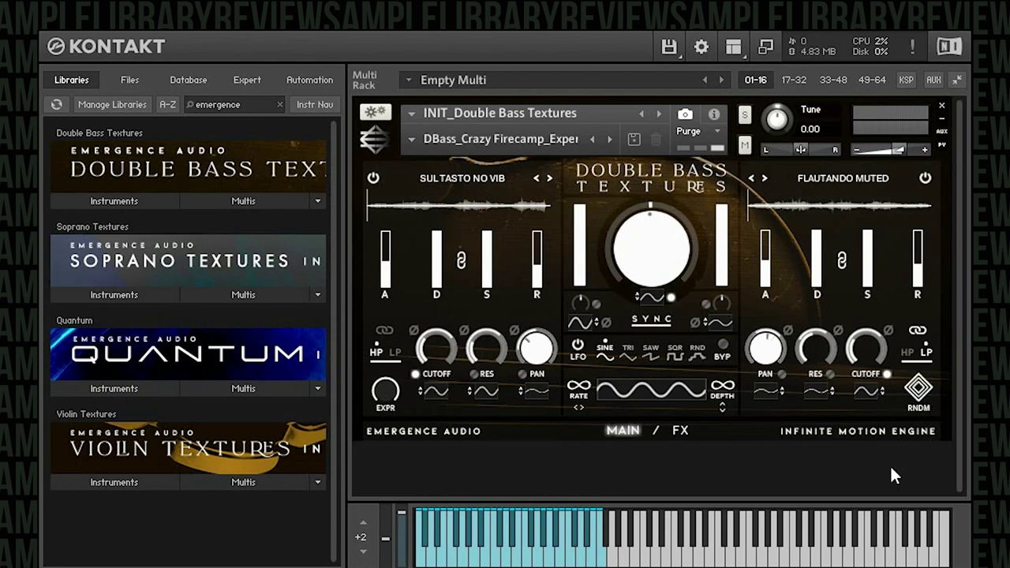
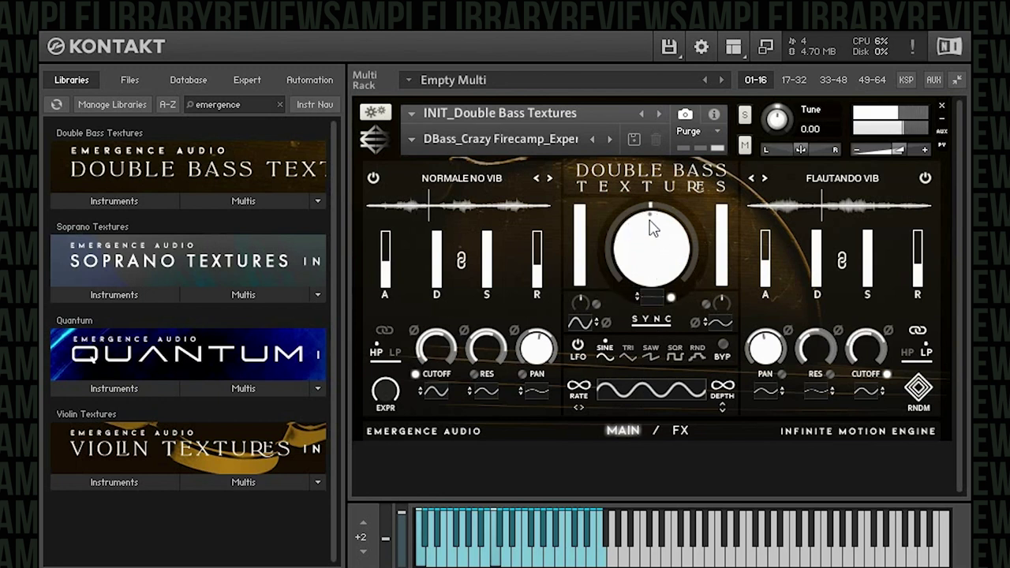
Sync the central knob's modulation to tempo, slow the LFO rate, and turn the knob toward the Normale No Vib layer
{"action": "left_click_drag", "start_coordinate": [655, 297], "coordinate": [658, 207]}
{"action": "left_click", "coordinate": [660, 321]}
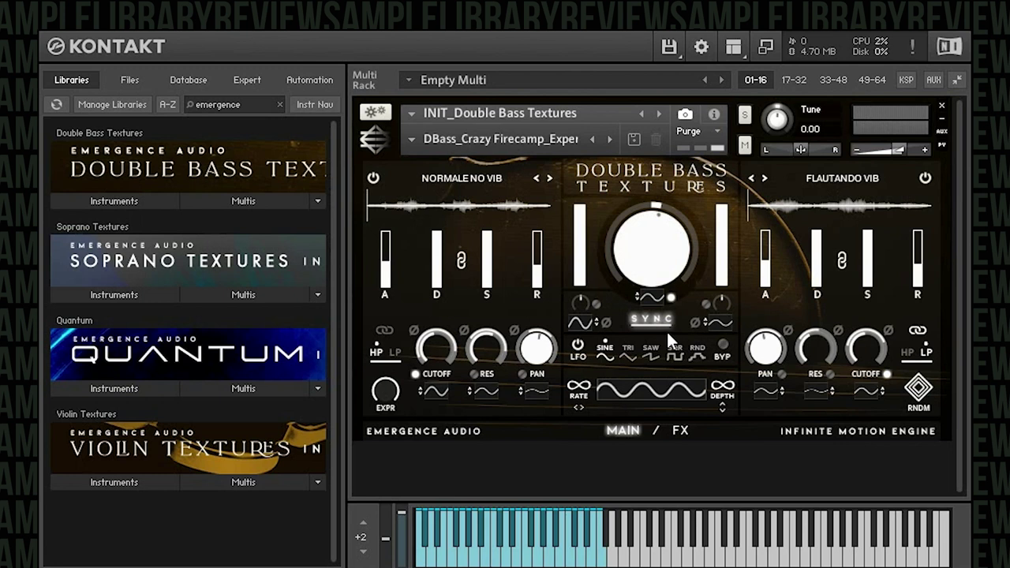
{"action": "left_click", "coordinate": [576, 405]}
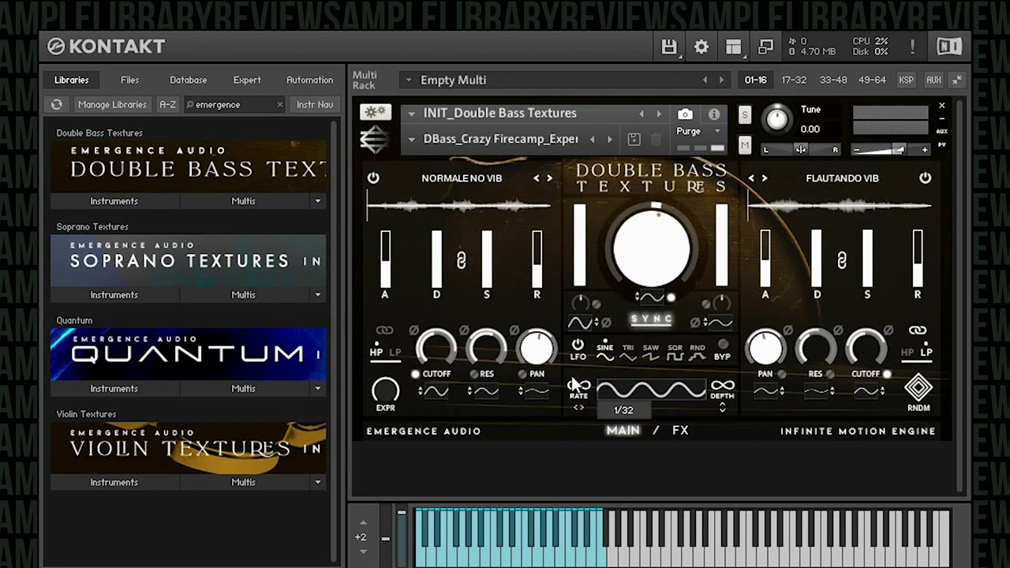
{"action": "left_click_drag", "start_coordinate": [577, 396], "coordinate": [442, 403]}
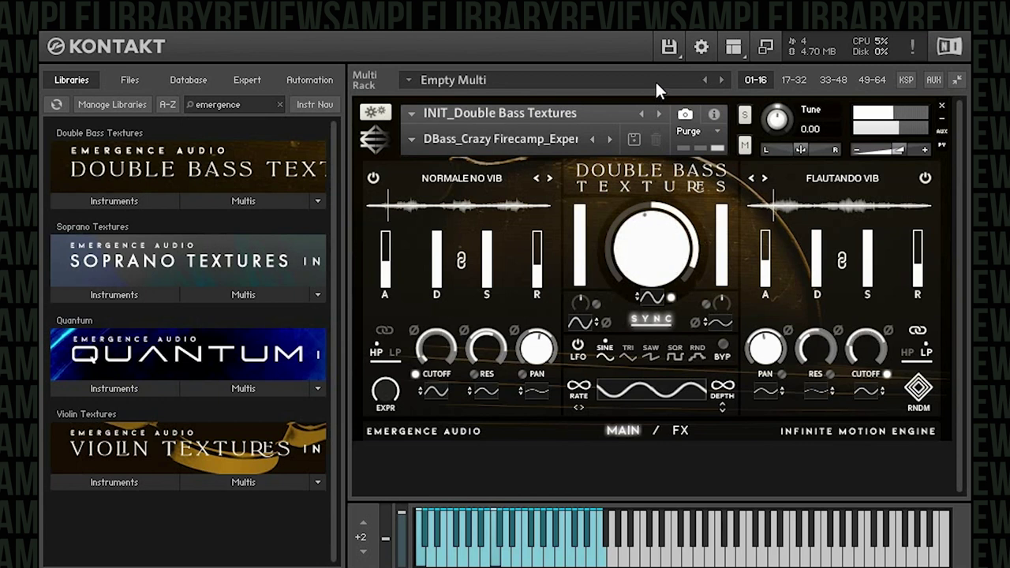
{"action": "left_click_drag", "start_coordinate": [629, 211], "coordinate": [619, 270]}
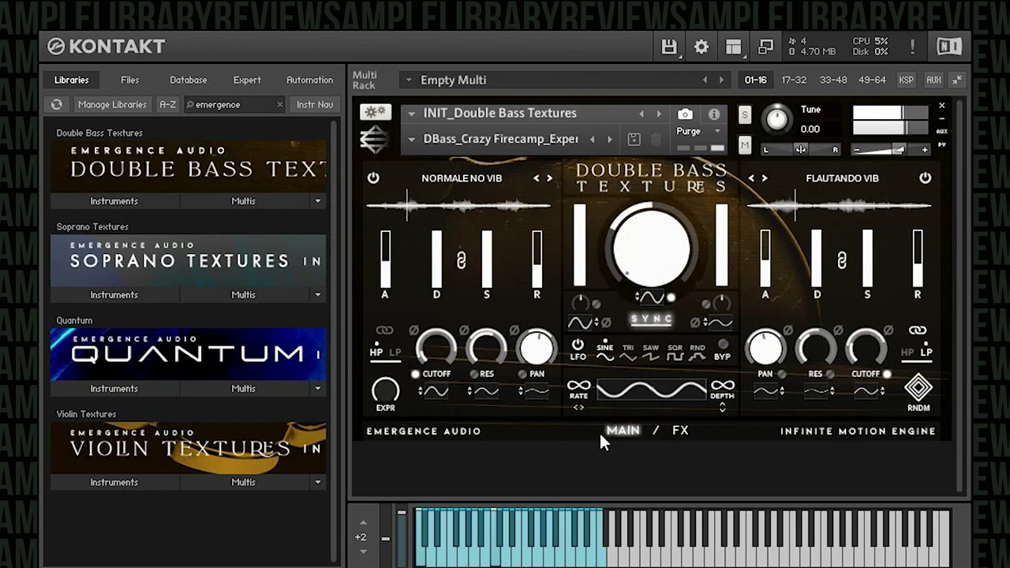
Lower the cutoff modulation depth and raise the pan modulation depth on both sound layers
{"action": "left_click_drag", "start_coordinate": [436, 359], "coordinate": [431, 381]}
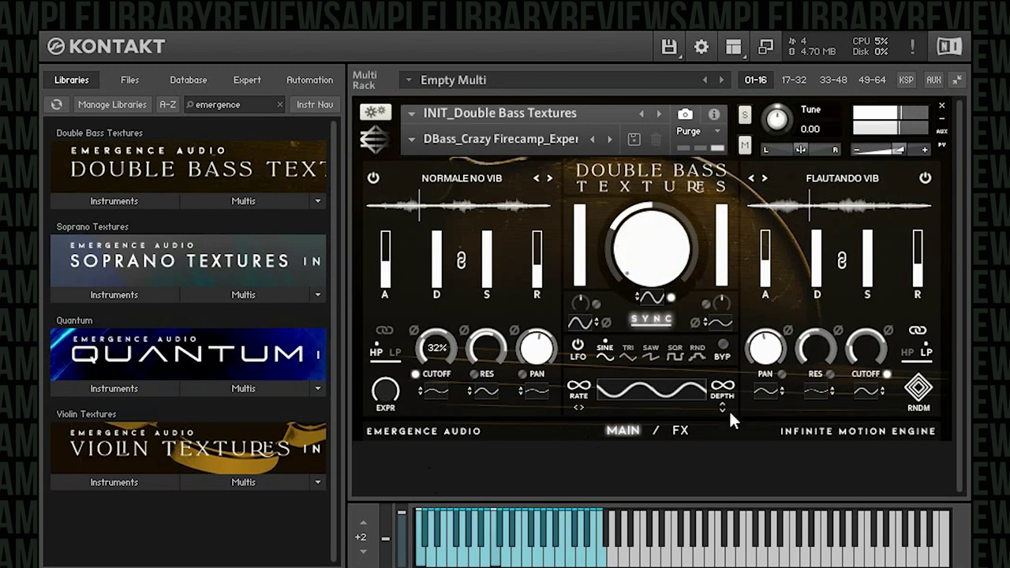
{"action": "left_click_drag", "start_coordinate": [877, 392], "coordinate": [844, 453]}
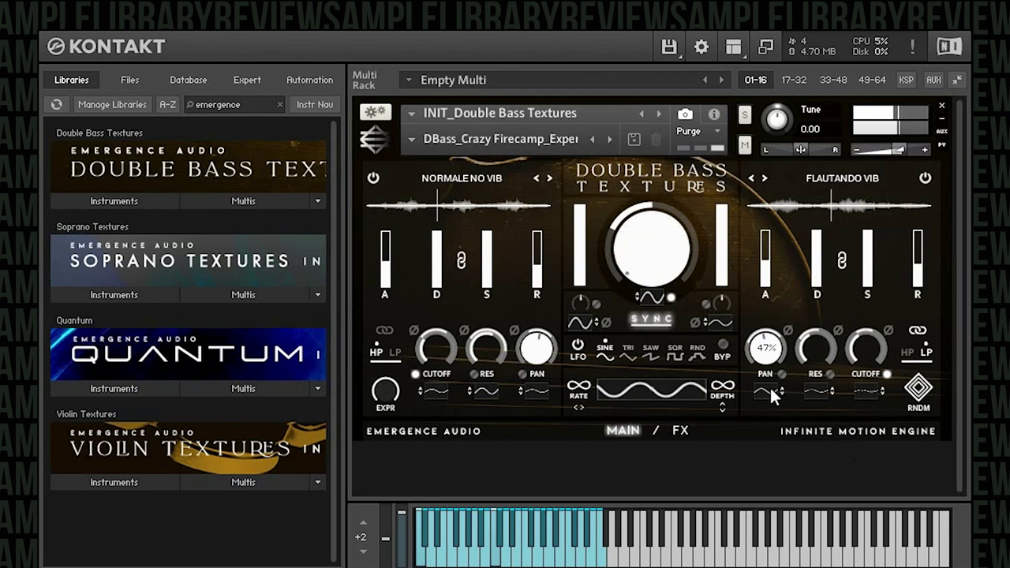
{"action": "mouse_move", "coordinate": [770, 352]}
{"action": "left_click_drag", "start_coordinate": [769, 347], "coordinate": [753, 324]}
{"action": "mouse_move", "coordinate": [540, 350]}
{"action": "left_click_drag", "start_coordinate": [540, 349], "coordinate": [540, 306]}
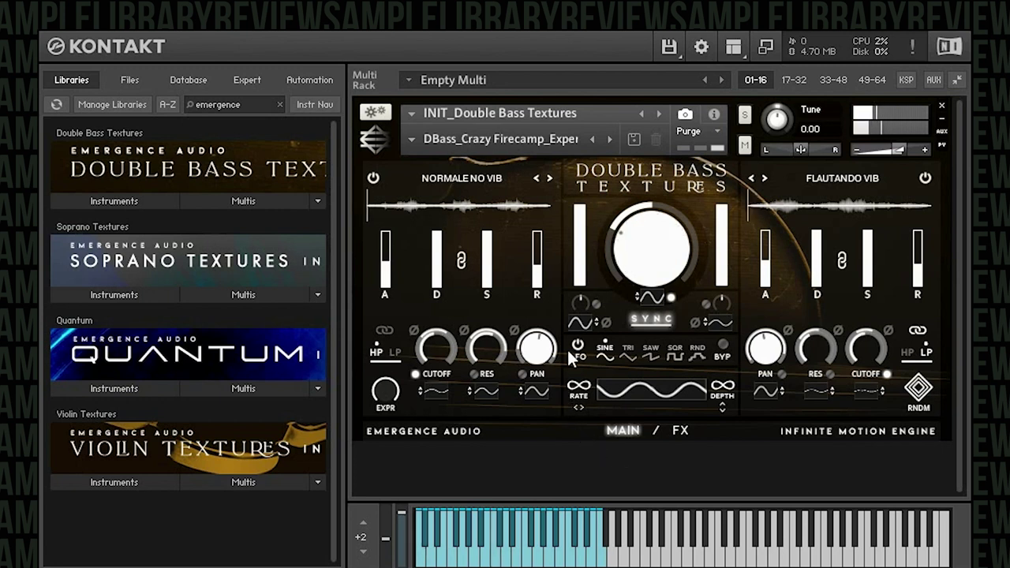
Audition the DBass_Distant Raindrops_Experiments snapshot, followed by DBass_Echoplex_Experiments
{"action": "left_click", "coordinate": [415, 139]}
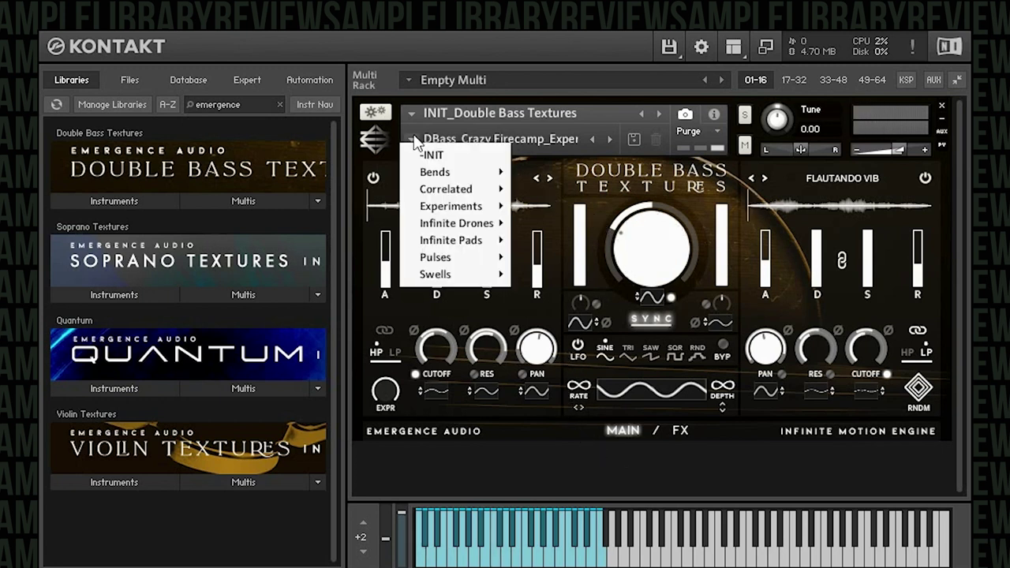
{"action": "mouse_move", "coordinate": [447, 209]}
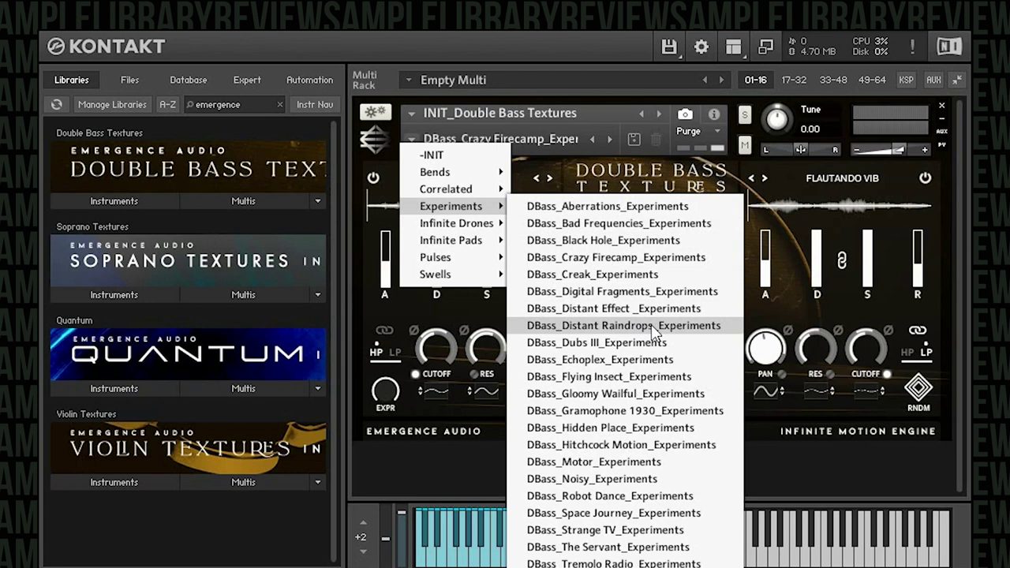
{"action": "left_click", "coordinate": [547, 325]}
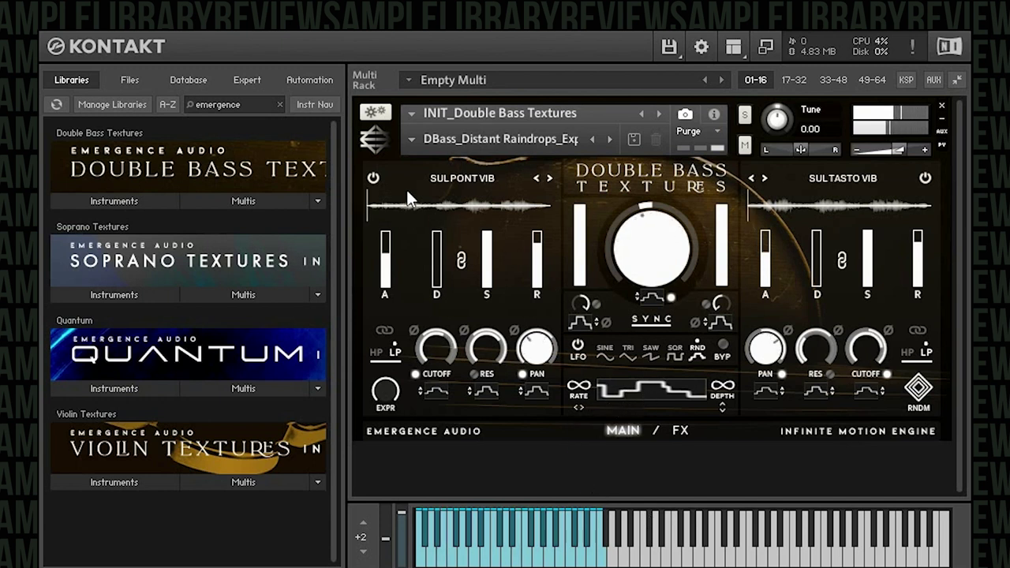
{"action": "left_click", "coordinate": [410, 140]}
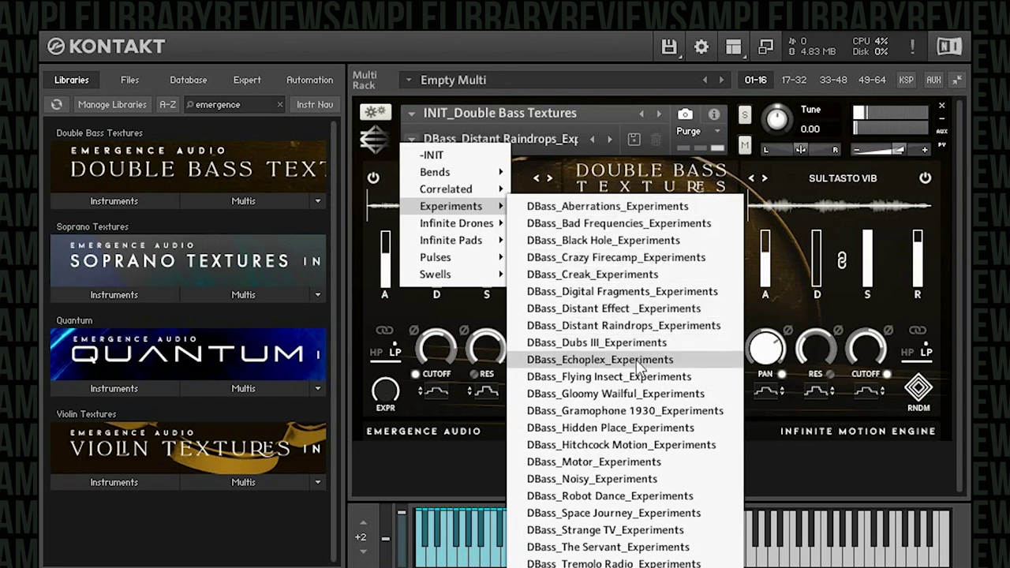
{"action": "key", "text": "Return"}
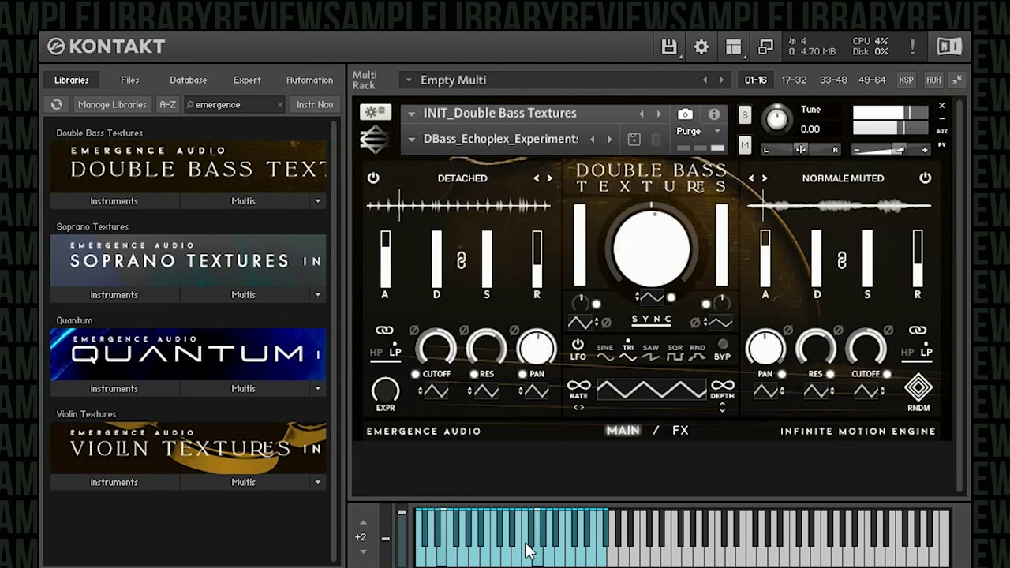
Audition the DBass_Against Gravity_Infinite Drone snapshot, followed by DBass_Ancient Biome_Infinite Drone
{"action": "left_click", "coordinate": [409, 138]}
{"action": "mouse_move", "coordinate": [461, 210]}
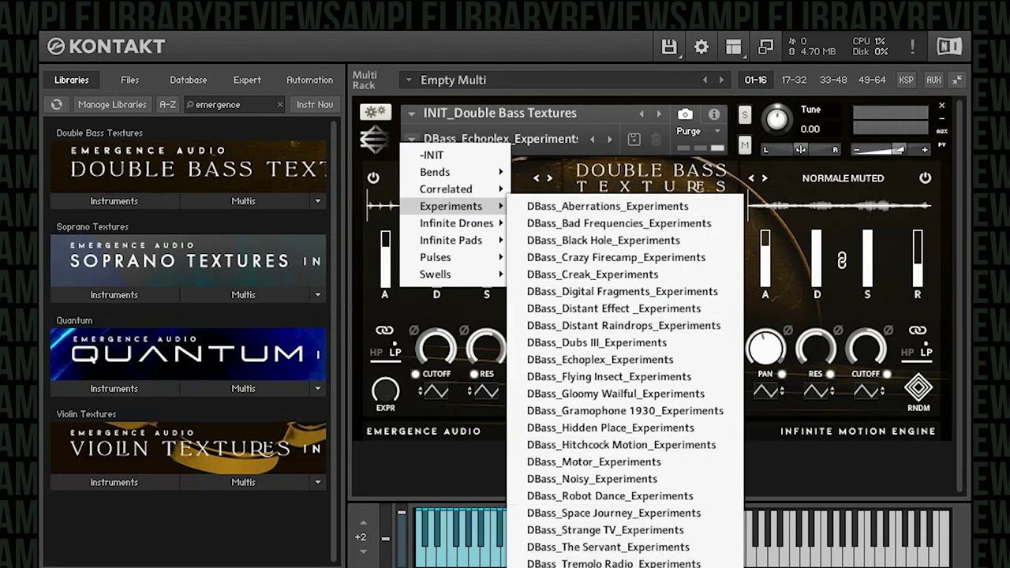
{"action": "mouse_move", "coordinate": [479, 227]}
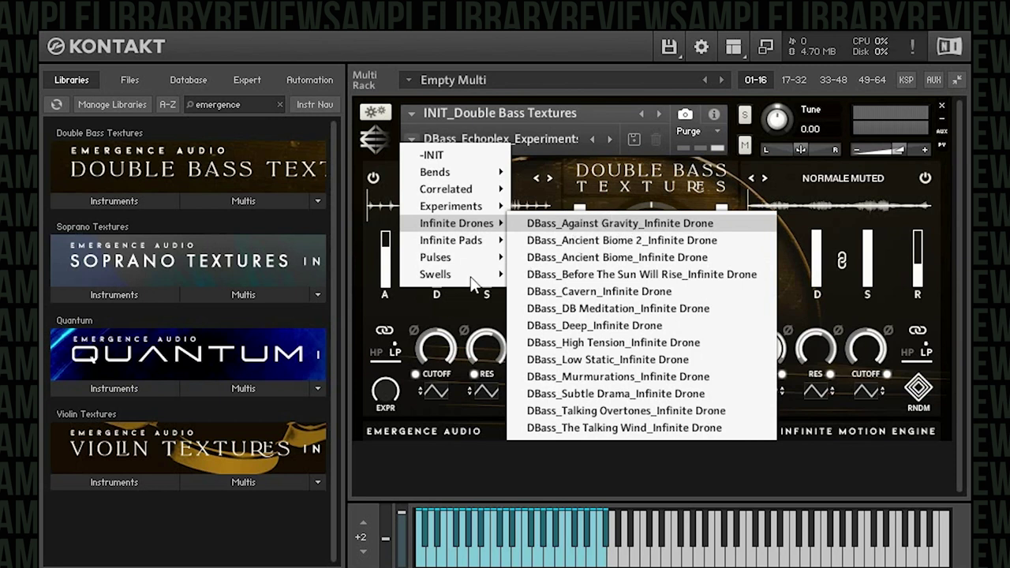
{"action": "key", "text": "Return"}
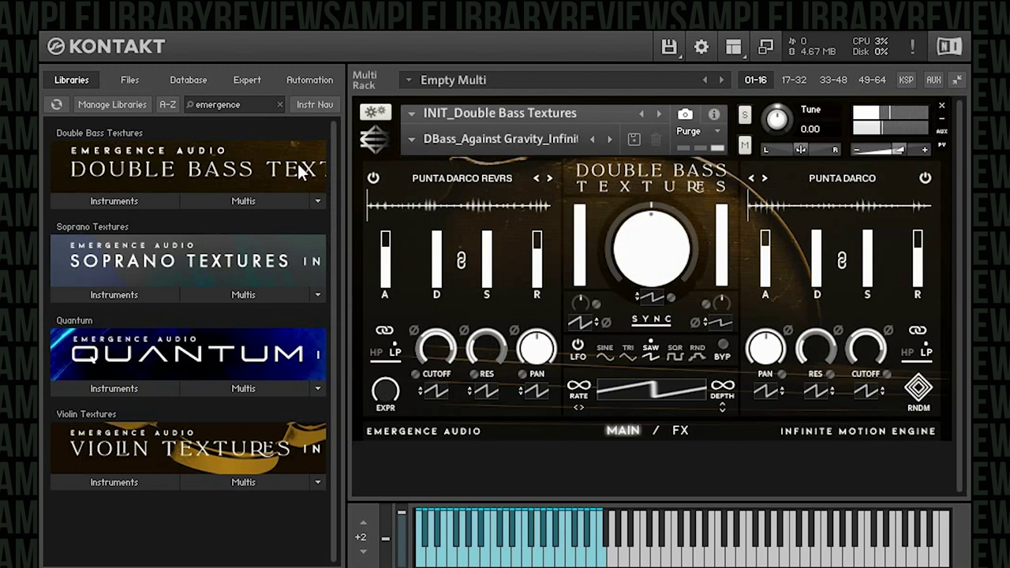
{"action": "left_click", "coordinate": [419, 134]}
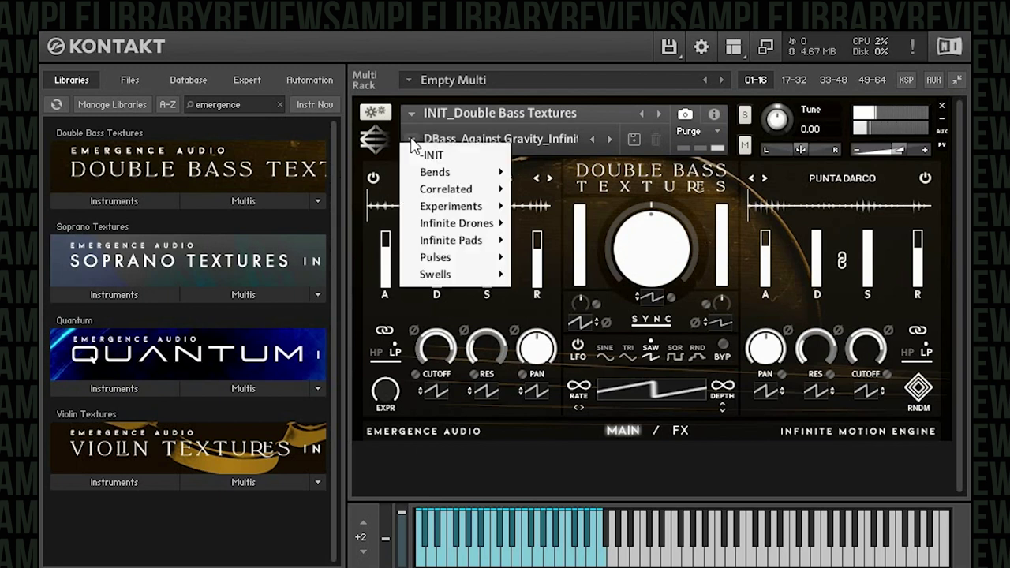
{"action": "mouse_move", "coordinate": [457, 229]}
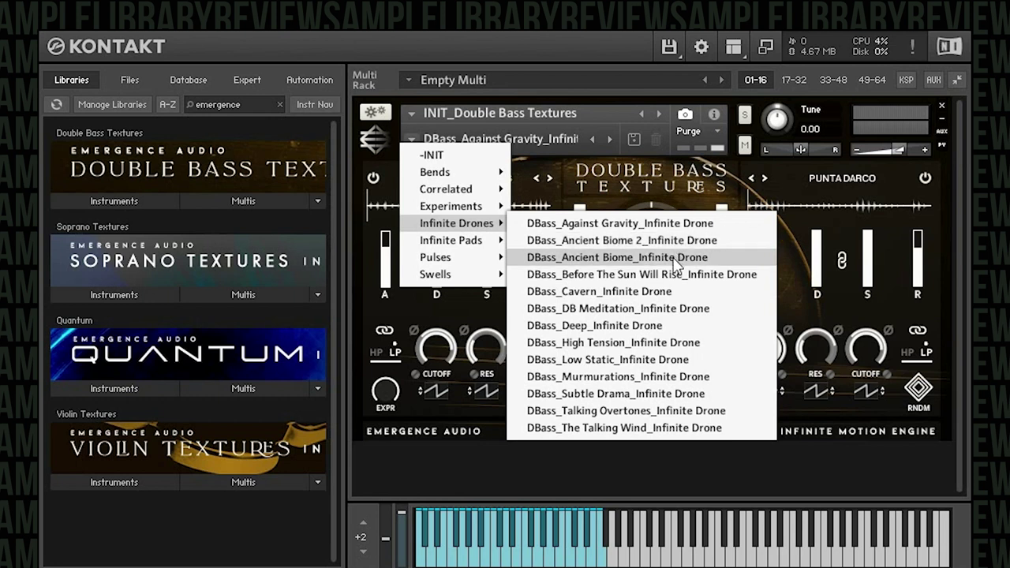
{"action": "key", "text": "Return"}
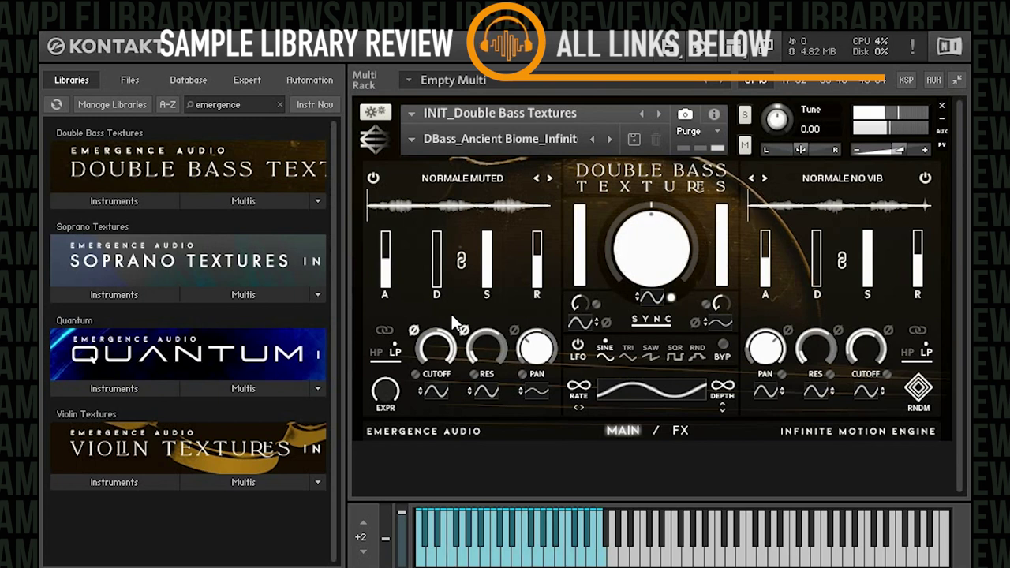
Audition the DBass_Cavern_Infinite Drone snapshot, followed by DBass_High Tension_Infinite Drone
{"action": "left_click", "coordinate": [409, 139]}
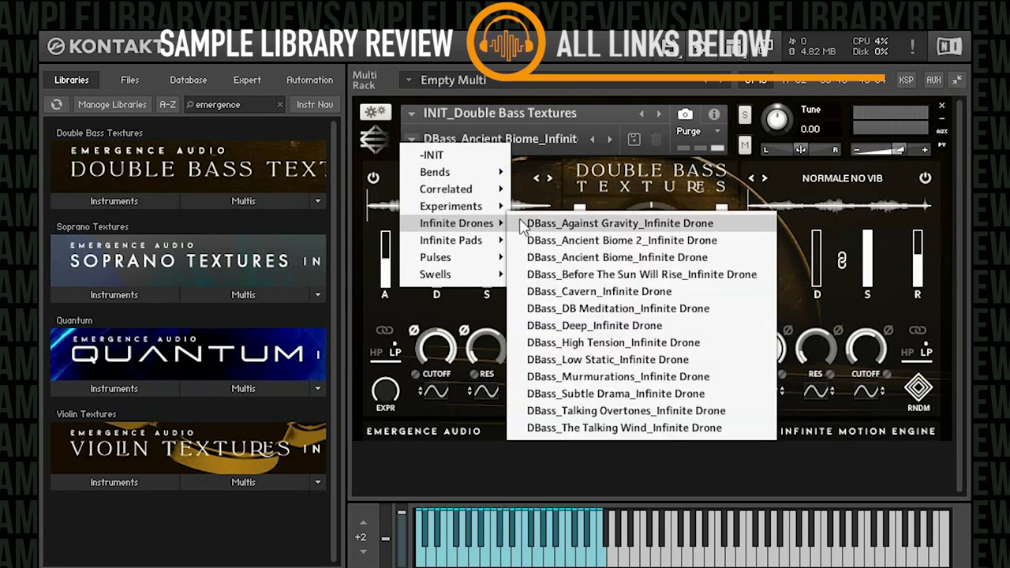
{"action": "left_click", "coordinate": [660, 297]}
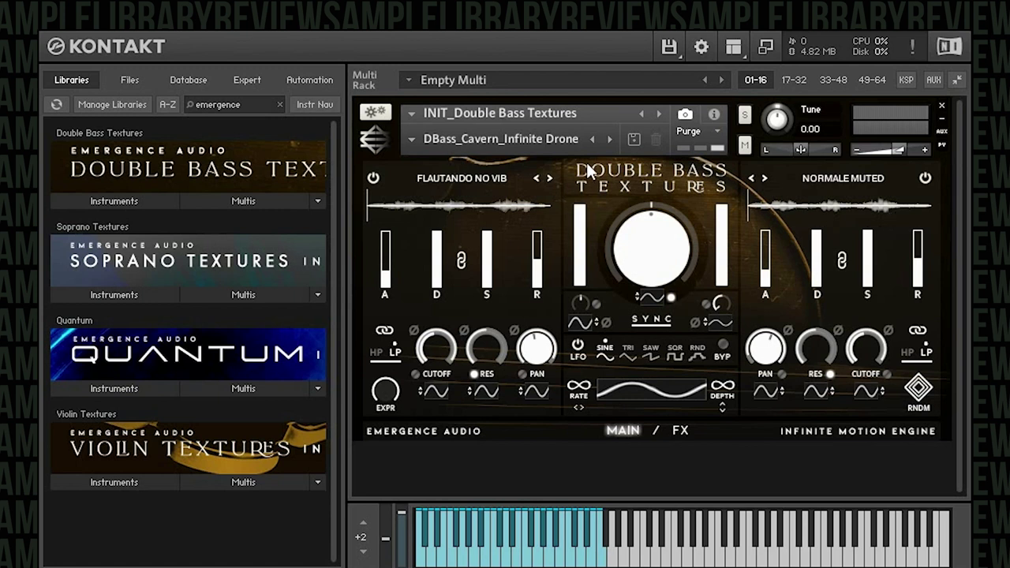
{"action": "left_click", "coordinate": [469, 145]}
{"action": "mouse_move", "coordinate": [436, 222]}
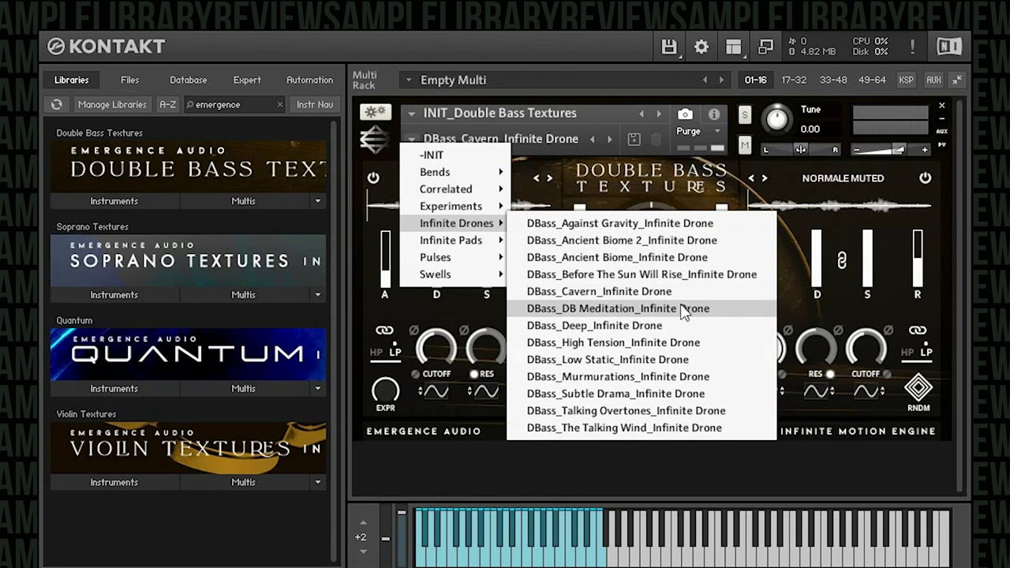
{"action": "left_click", "coordinate": [675, 352]}
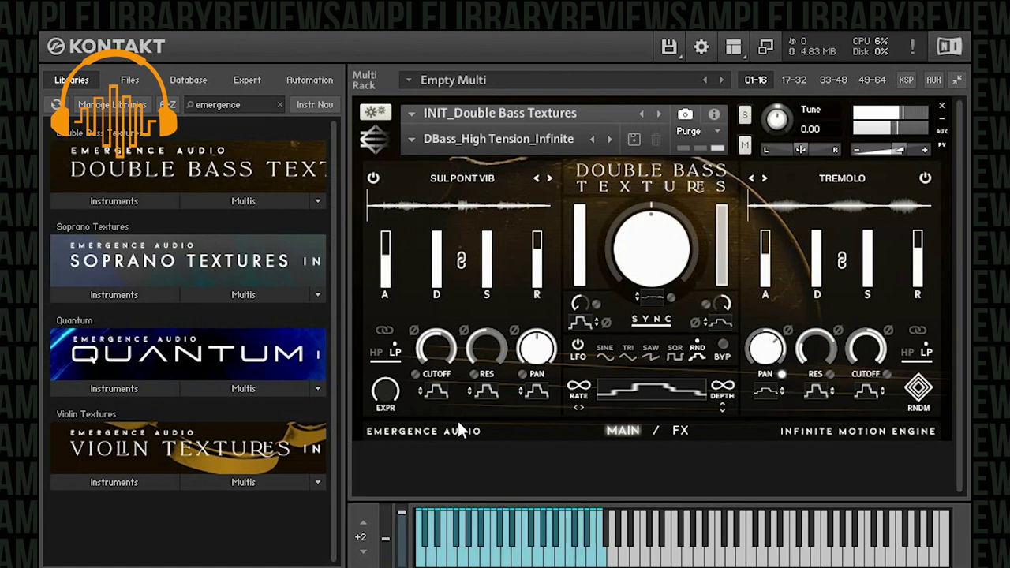
Audition the DBass_Subtle Drama_Infinite Drone snapshot, then load DBass_Cascading_Infinite Pad from the Infinite Pads category
{"action": "left_click", "coordinate": [407, 143]}
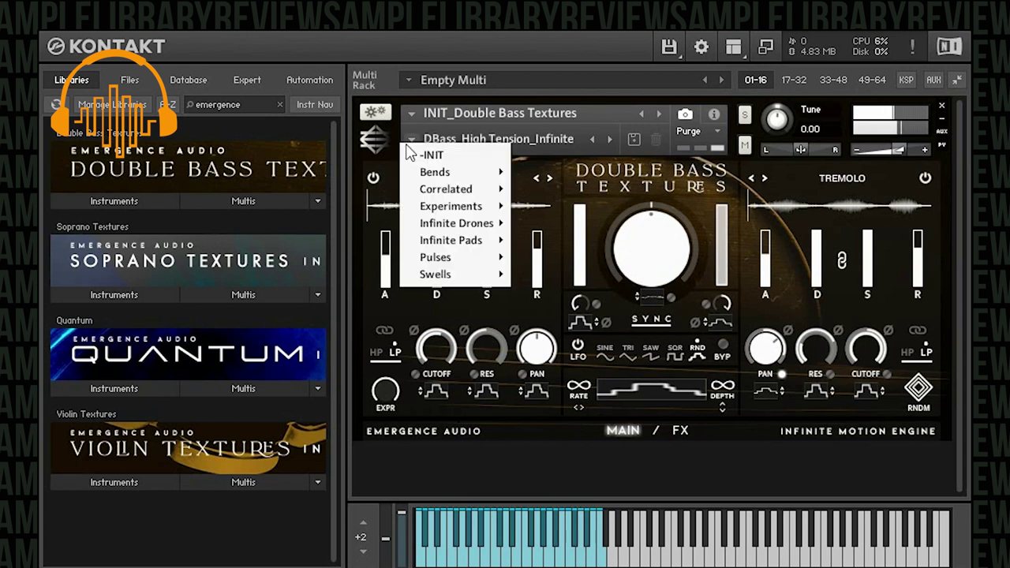
{"action": "mouse_move", "coordinate": [464, 230]}
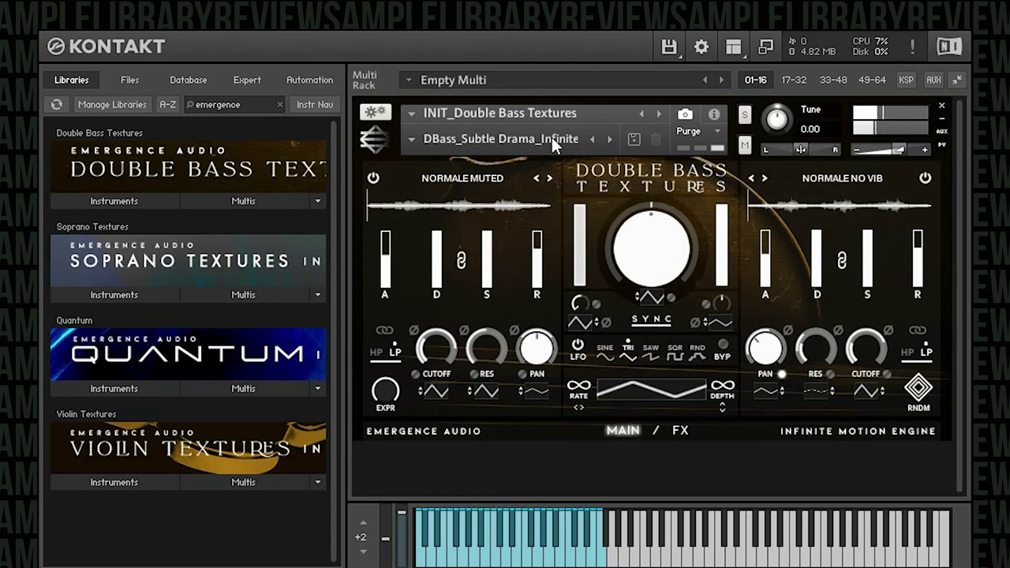
{"action": "left_click", "coordinate": [422, 144]}
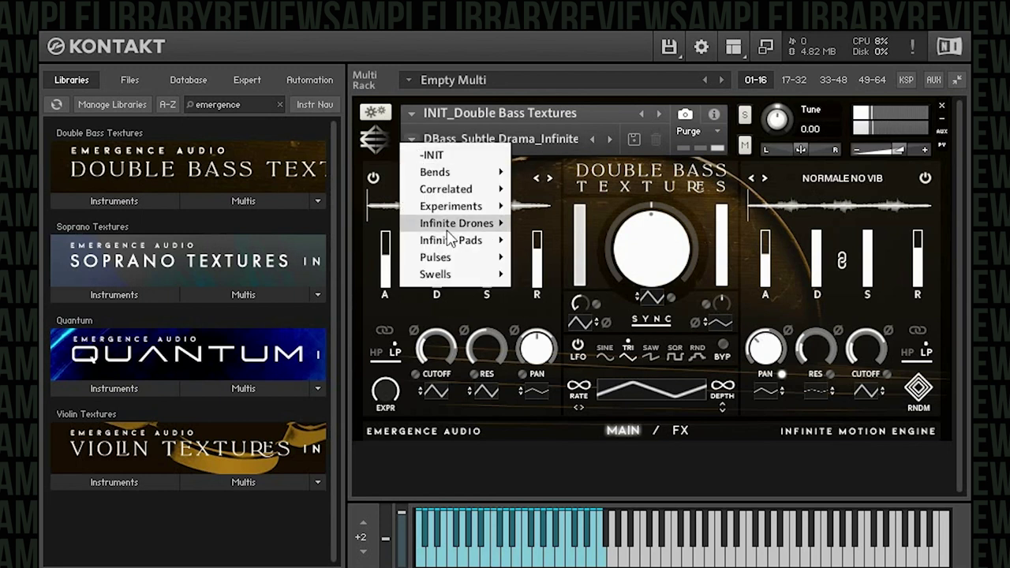
{"action": "mouse_move", "coordinate": [456, 223]}
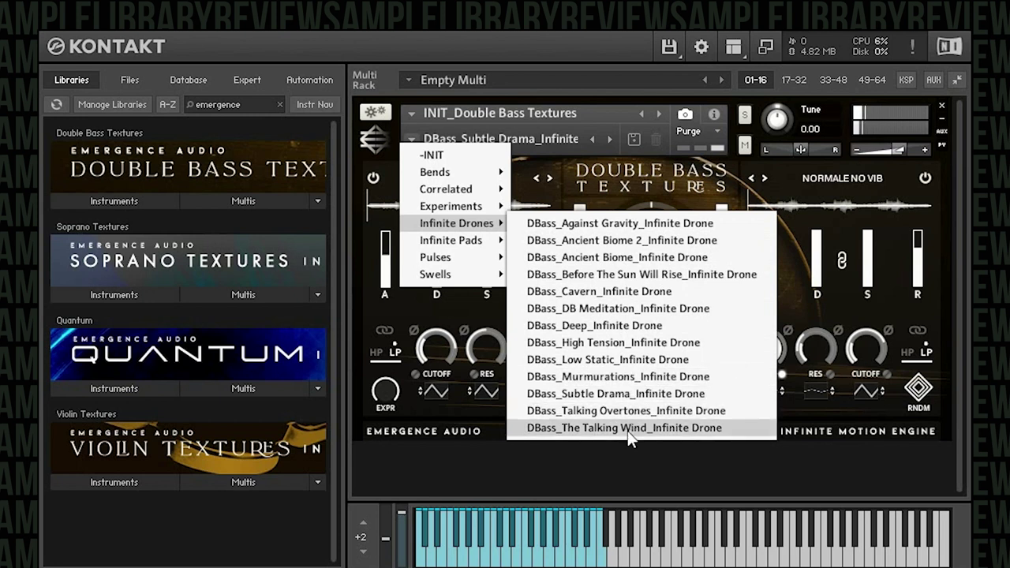
{"action": "mouse_move", "coordinate": [478, 240]}
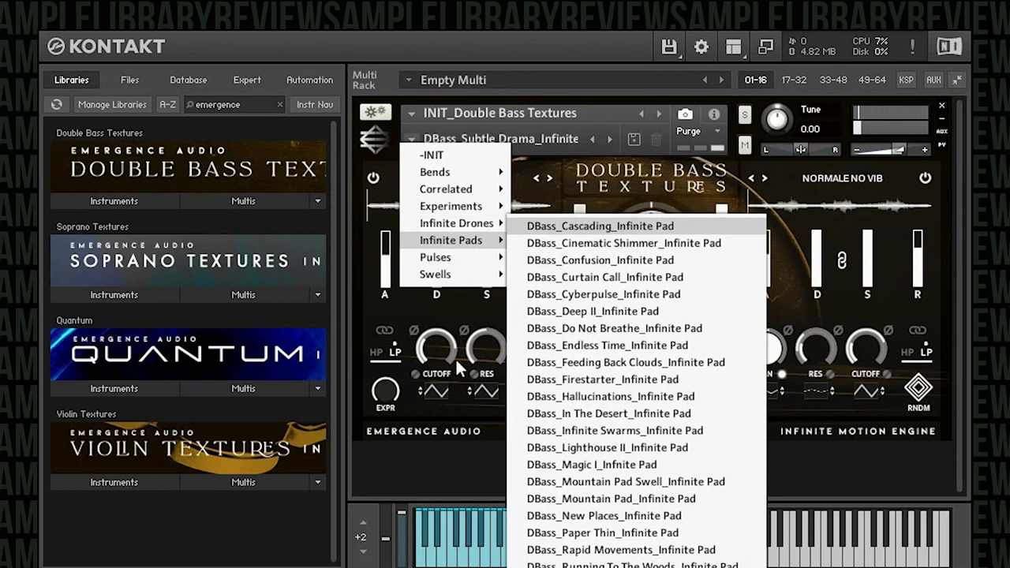
{"action": "key", "text": "Return"}
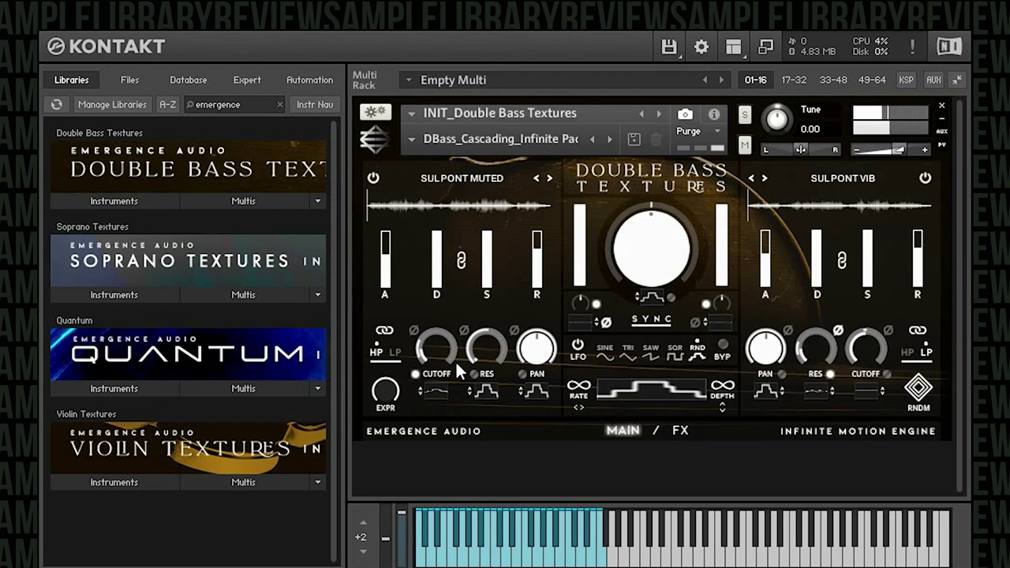
Audition the DBass_Curtain Call_Infinite Pad snapshot, followed by DBass_Do Not Breathe_Infinite Pad
{"action": "left_click", "coordinate": [415, 135]}
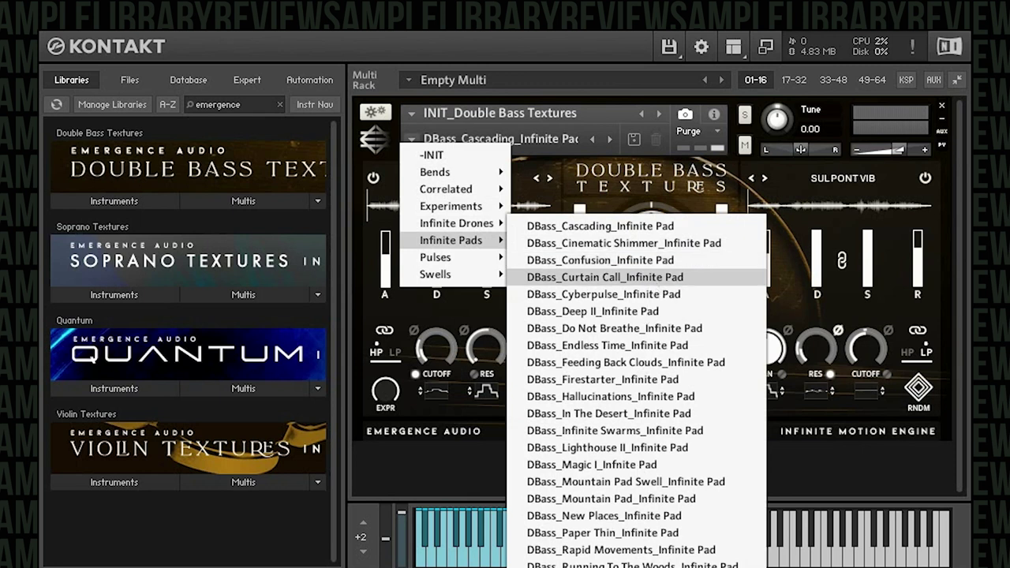
{"action": "key", "text": "Return"}
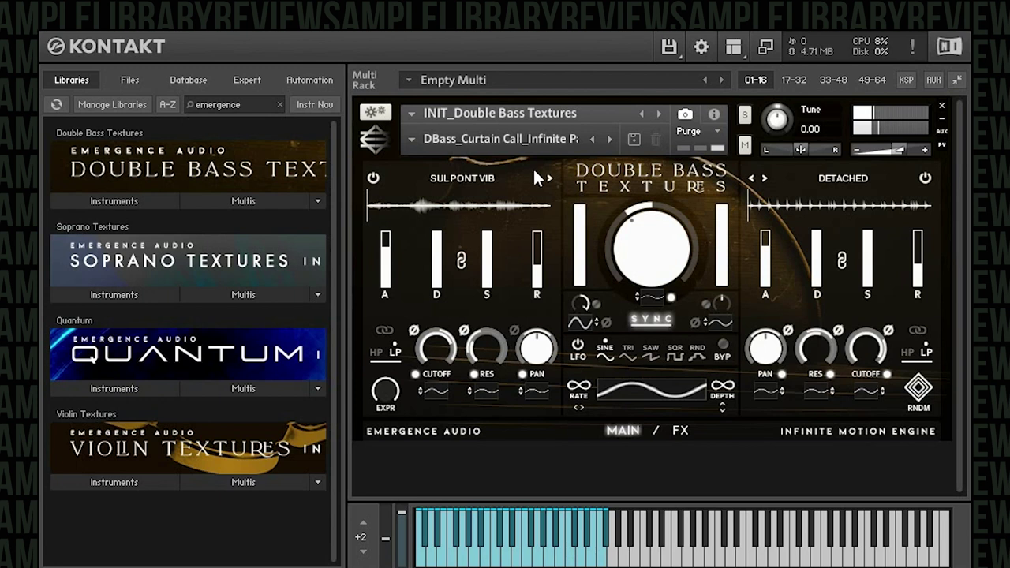
{"action": "left_click", "coordinate": [419, 138]}
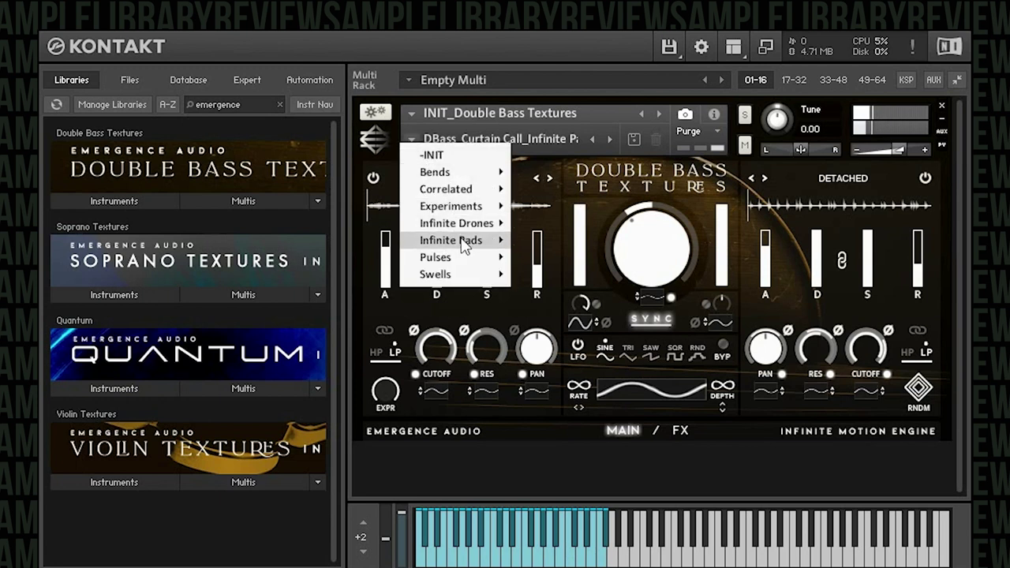
{"action": "mouse_move", "coordinate": [464, 244]}
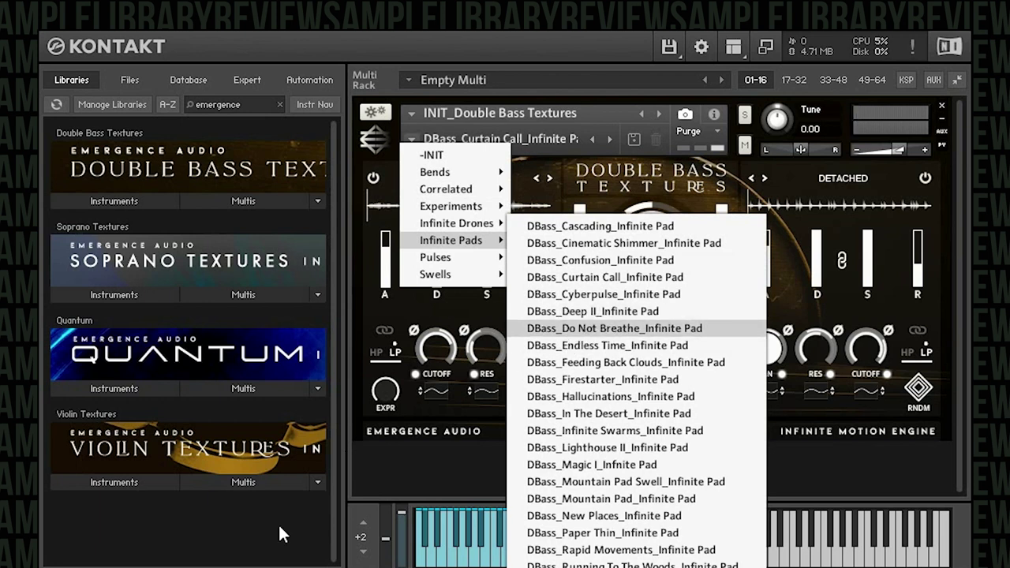
{"action": "left_click", "coordinate": [614, 329]}
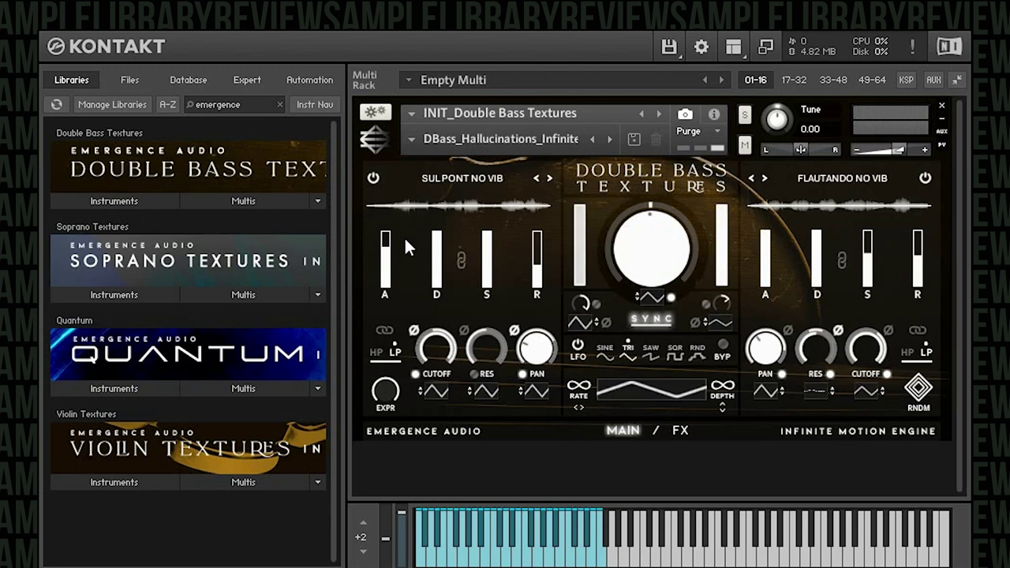
Audition the DBass_Hallucinations_Infinite Pad snapshot, followed by DBass_Lighthouse II_Infinite Pad
{"action": "left_click", "coordinate": [409, 140]}
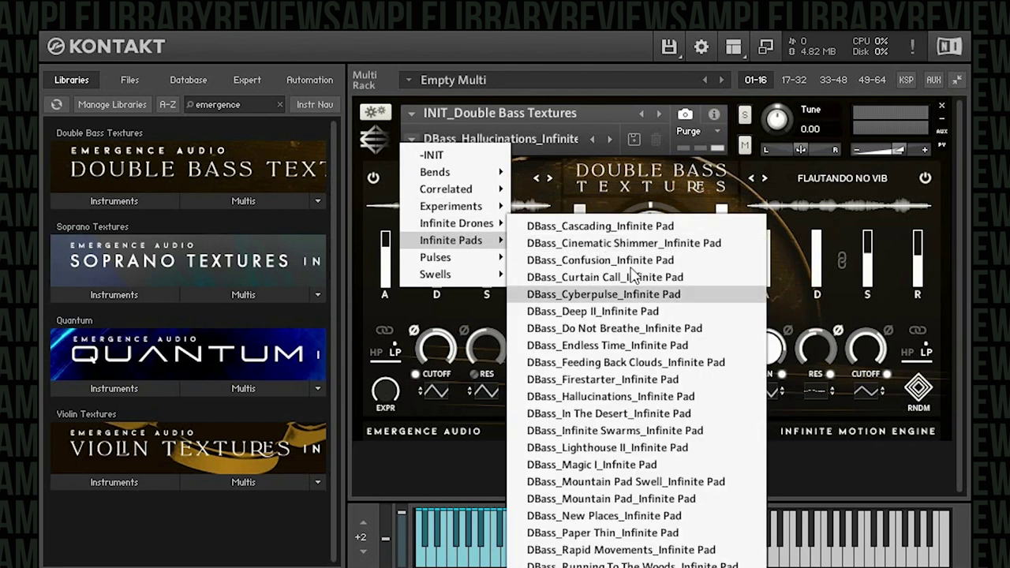
{"action": "left_click", "coordinate": [461, 453]}
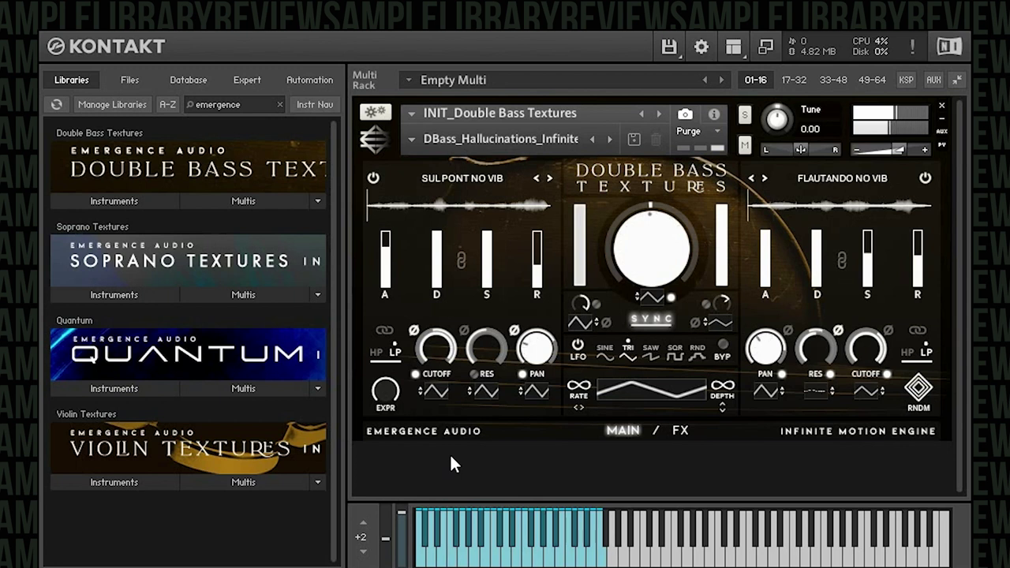
{"action": "left_click", "coordinate": [410, 142]}
{"action": "mouse_move", "coordinate": [451, 240]}
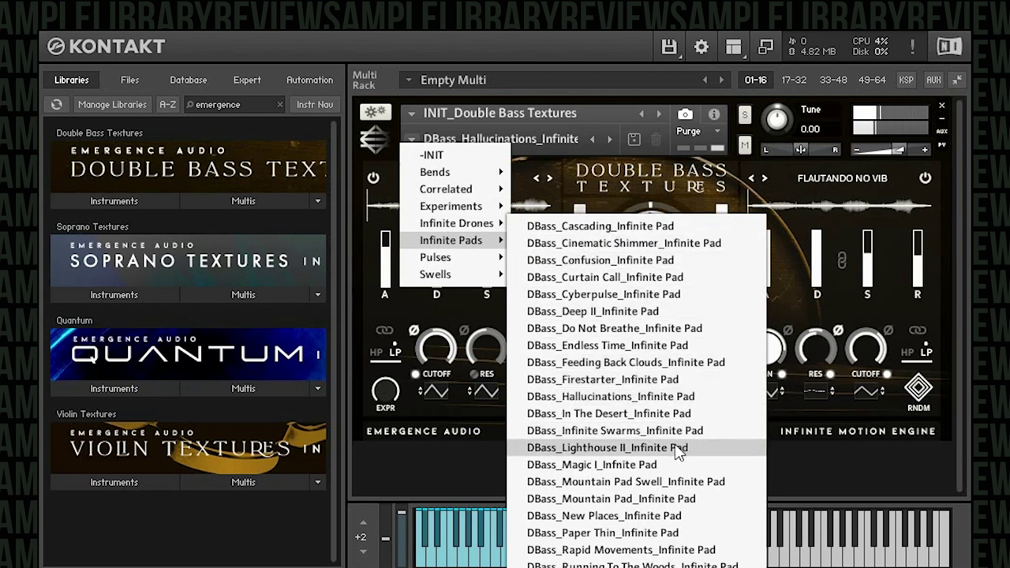
{"action": "left_click", "coordinate": [607, 447]}
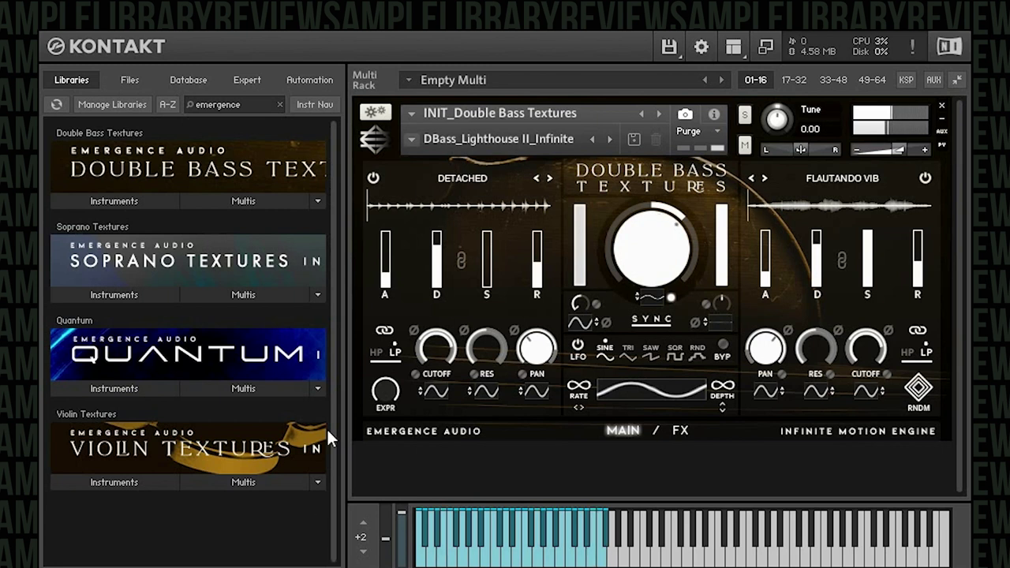
Audition the DBass_New Places_Infinite Pad snapshot, followed by DBass_Paper Thin_Infinite Pad
{"action": "left_click", "coordinate": [412, 139]}
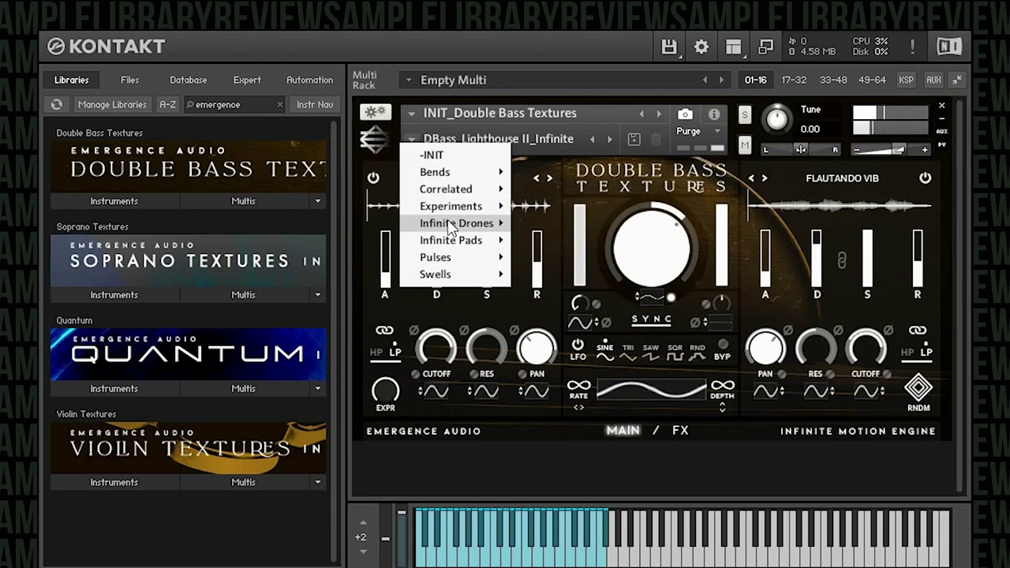
{"action": "mouse_move", "coordinate": [458, 242]}
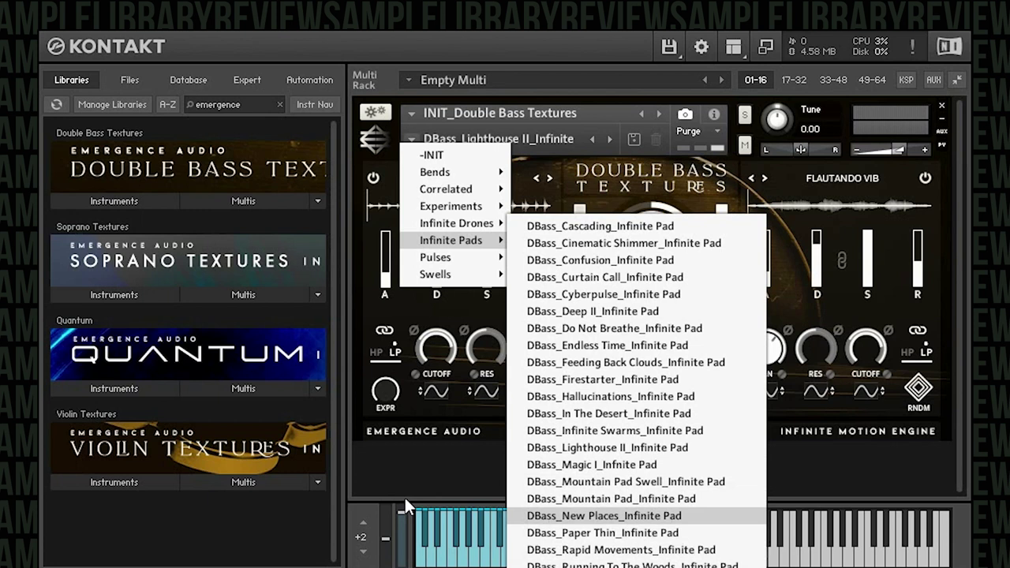
{"action": "key", "text": "Return"}
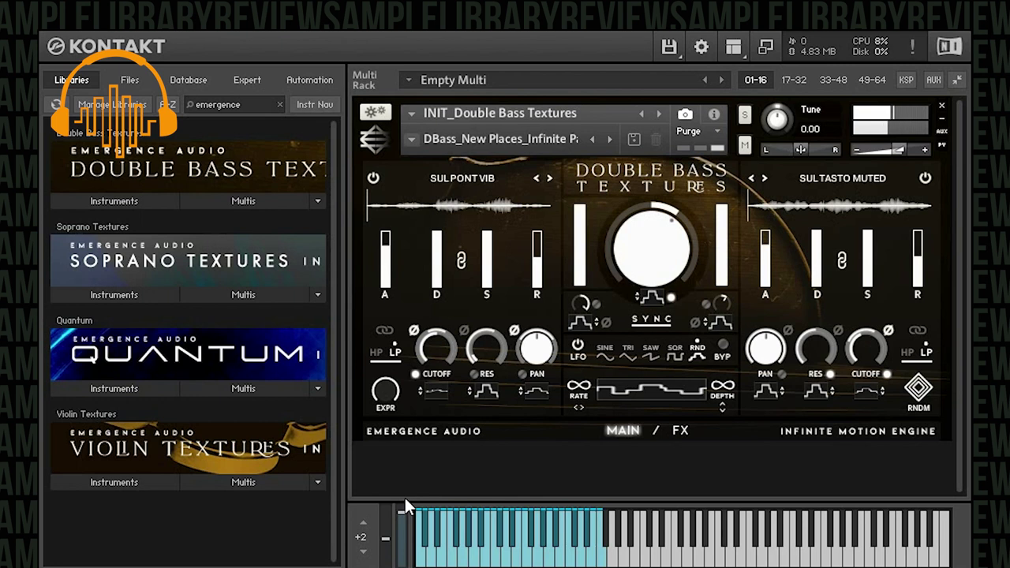
{"action": "left_click", "coordinate": [417, 145]}
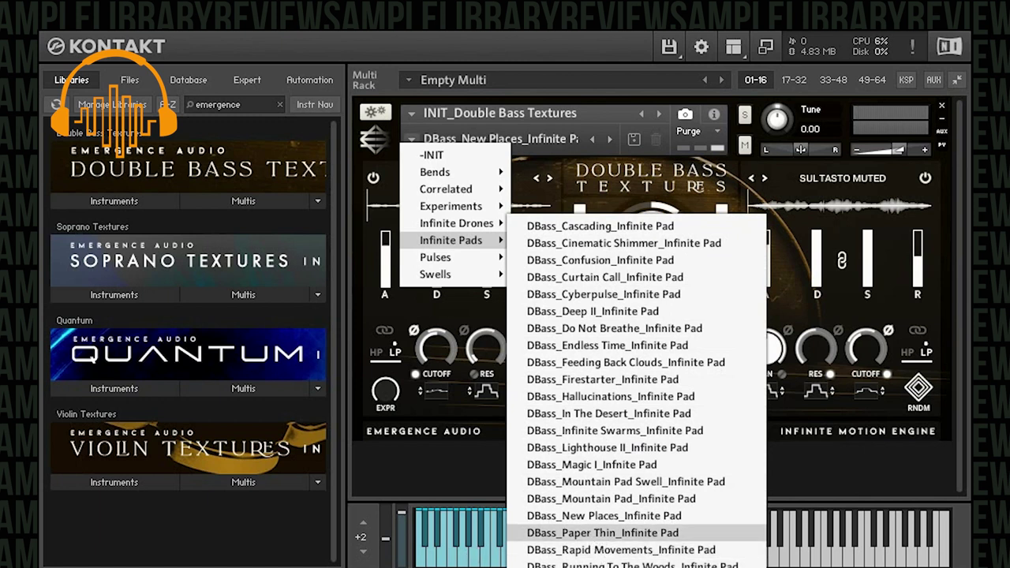
{"action": "key", "text": "Return"}
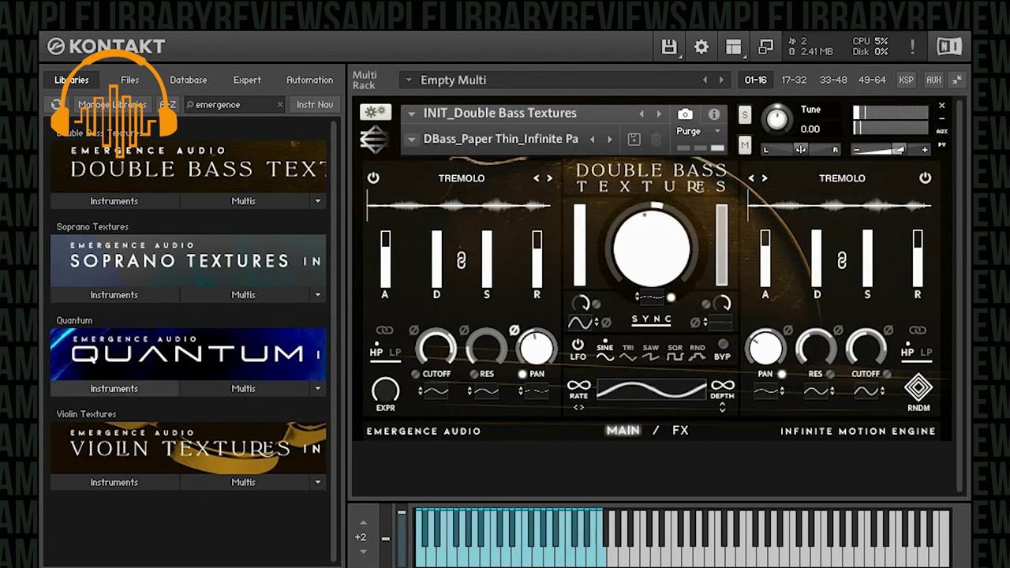
Audition the DBass_The Sky Was Close infinite pad snapshot, followed by DBass_Blue_Pulses from the Pulses category
{"action": "left_click", "coordinate": [401, 142]}
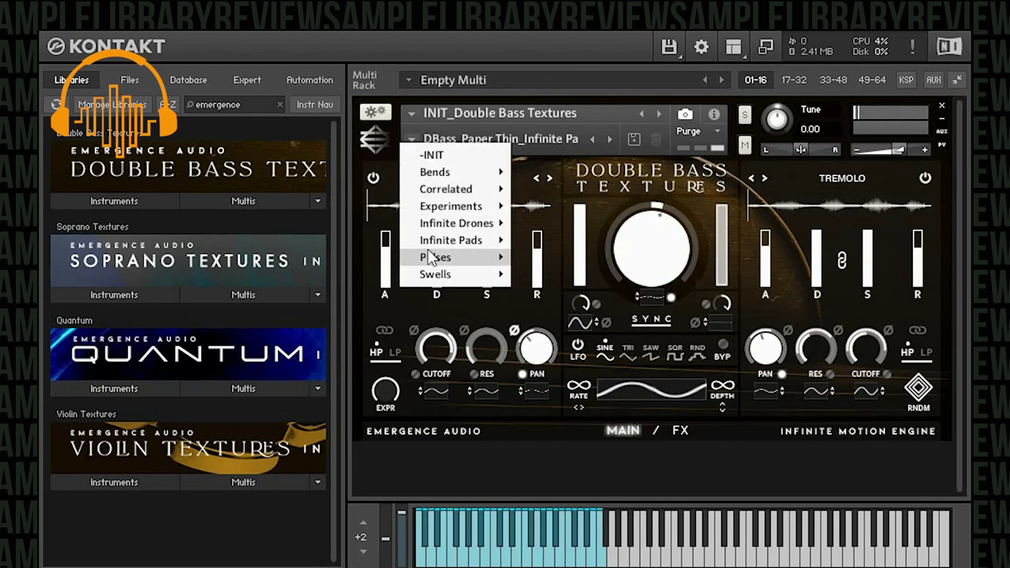
{"action": "mouse_move", "coordinate": [437, 248]}
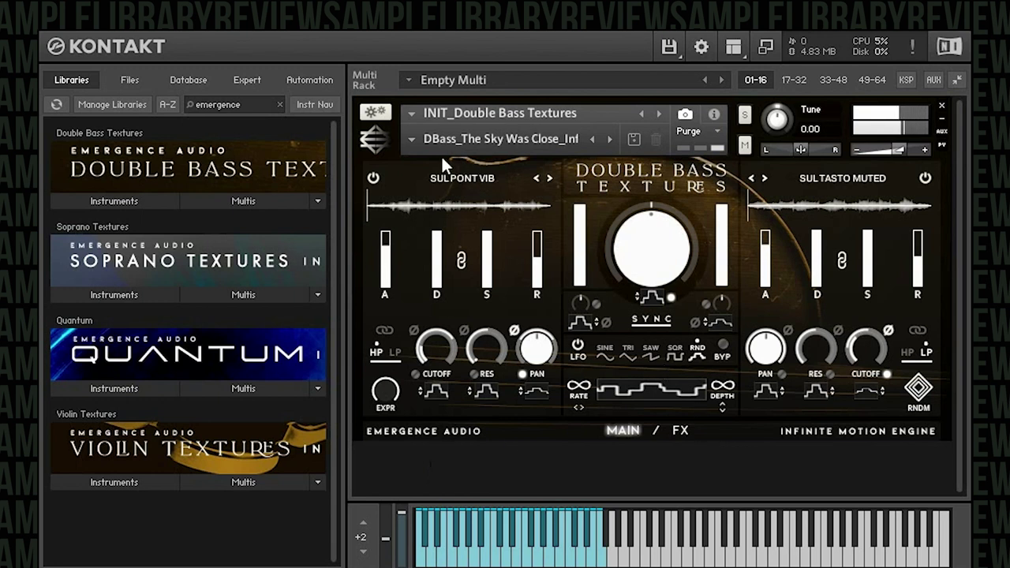
{"action": "left_click", "coordinate": [410, 140]}
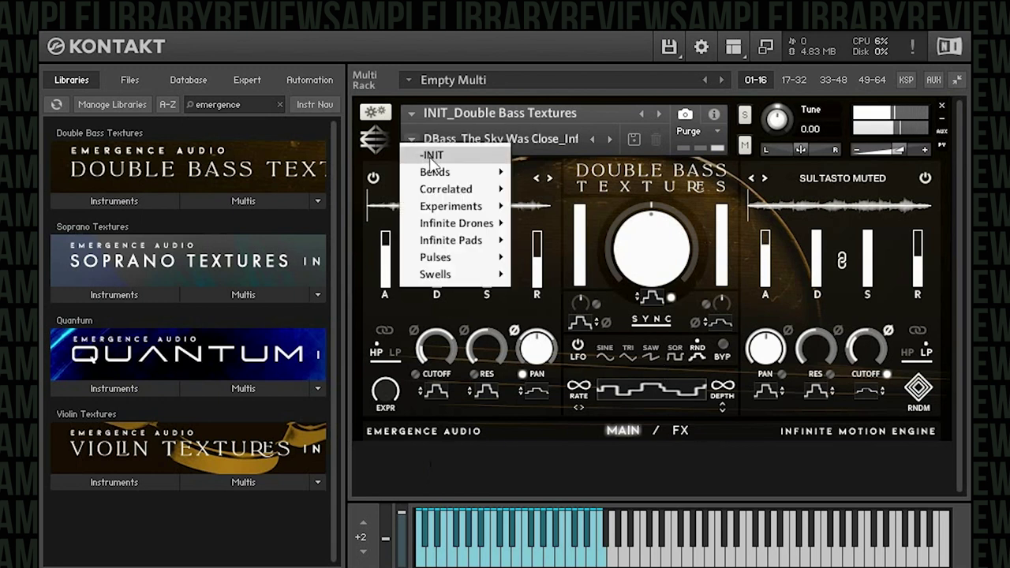
{"action": "mouse_move", "coordinate": [446, 175]}
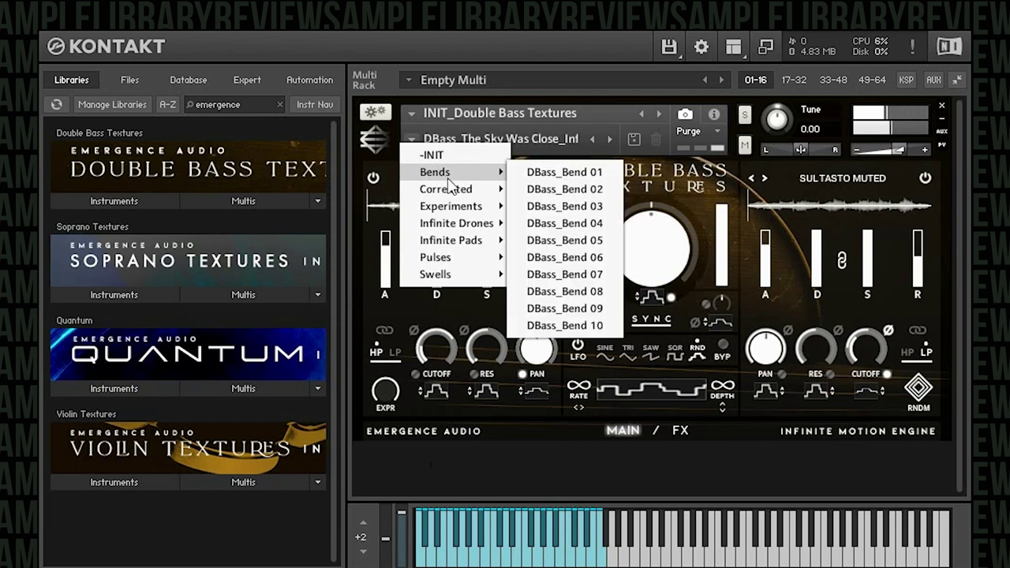
{"action": "mouse_move", "coordinate": [446, 264]}
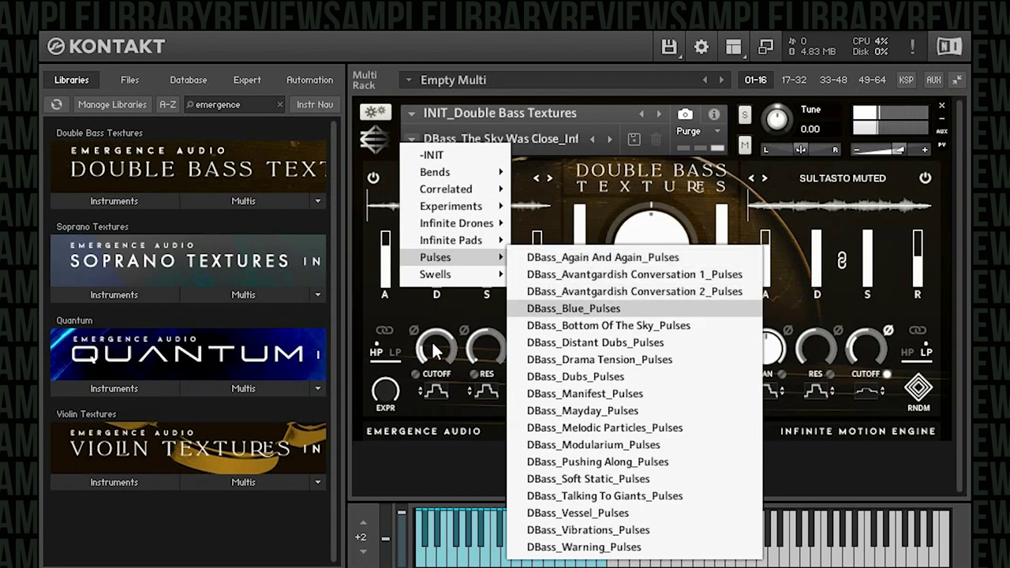
{"action": "left_click", "coordinate": [573, 309]}
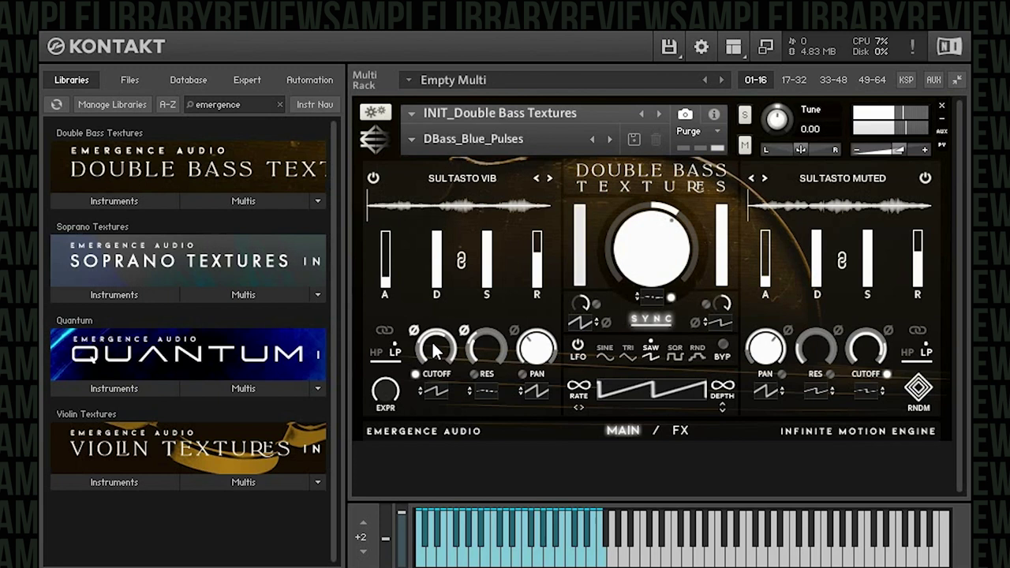
Audition the DBass_Drama Tension_Pulses snapshot, followed by DBass_Manifest_Pulses
{"action": "left_click", "coordinate": [429, 139]}
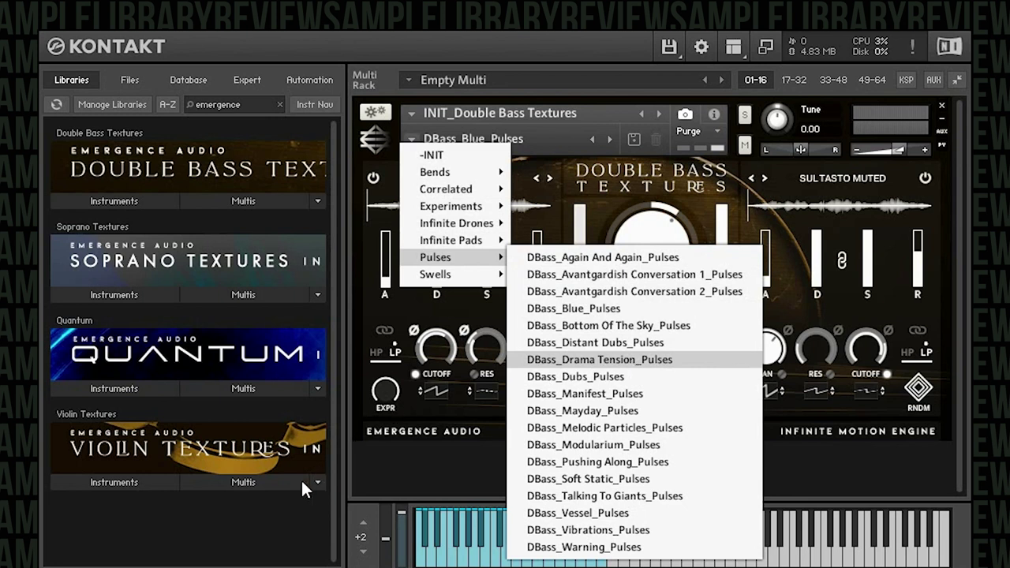
{"action": "key", "text": "Return"}
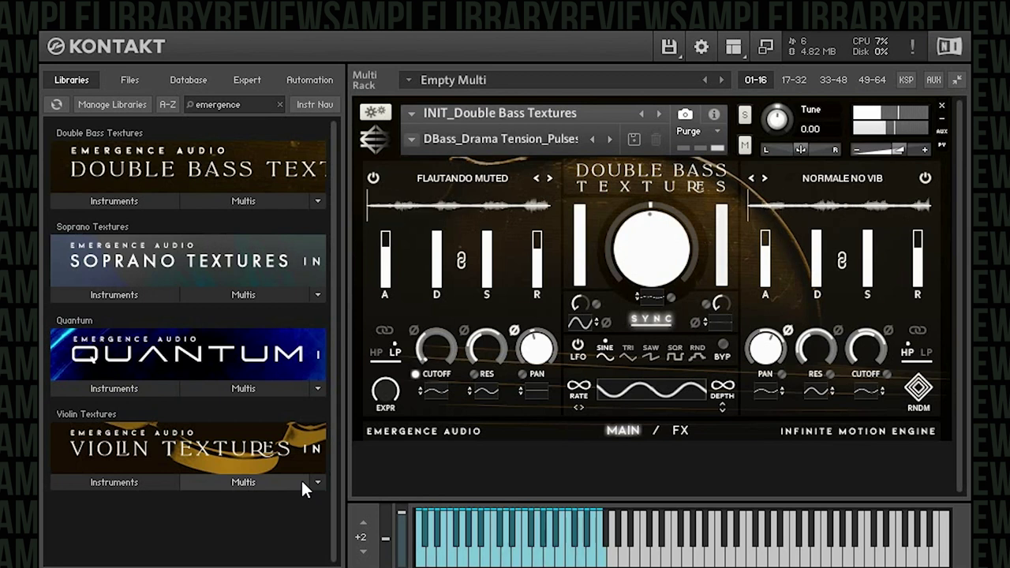
{"action": "left_click", "coordinate": [406, 141]}
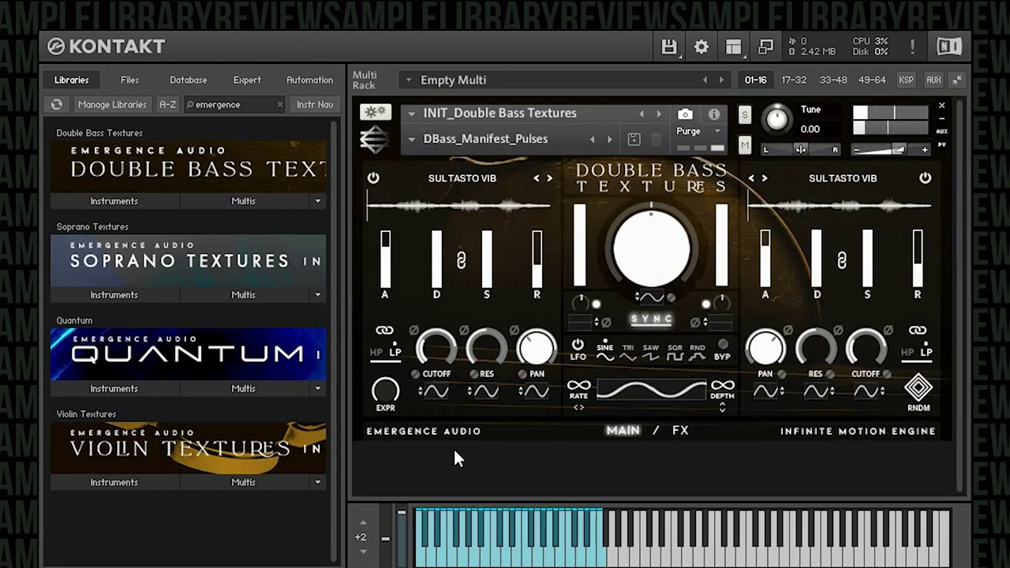
Audition the DBass_Modularium_Pulses snapshot, followed by DBass_Flautando Muted_Swells from the Swells category
{"action": "left_click", "coordinate": [410, 140]}
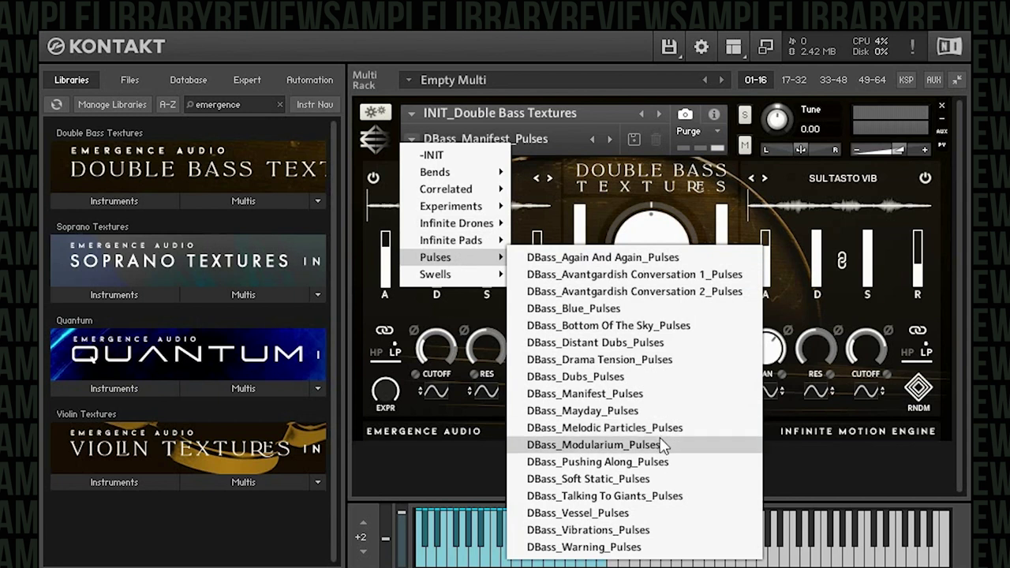
{"action": "left_click", "coordinate": [482, 445]}
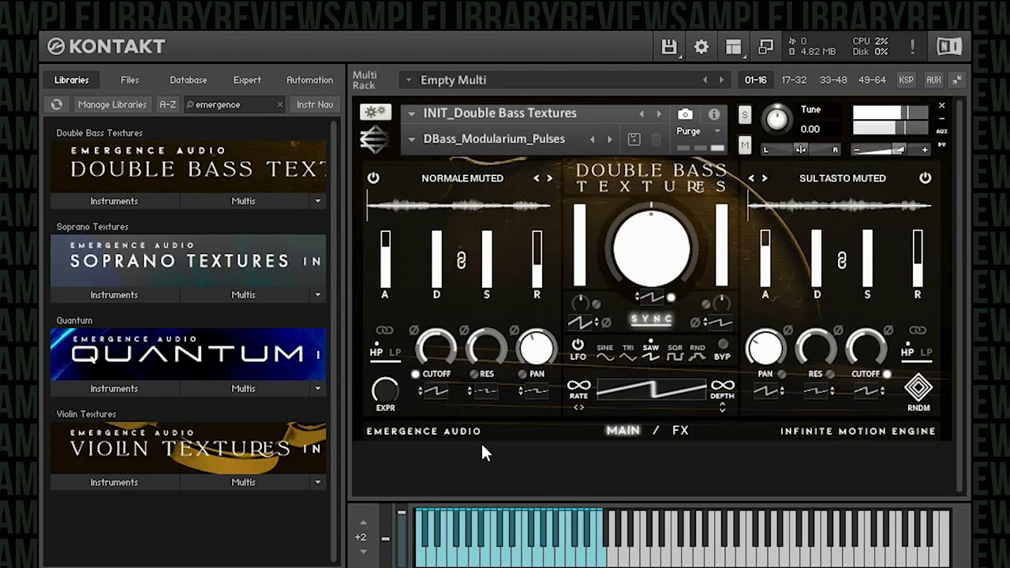
{"action": "left_click", "coordinate": [409, 147]}
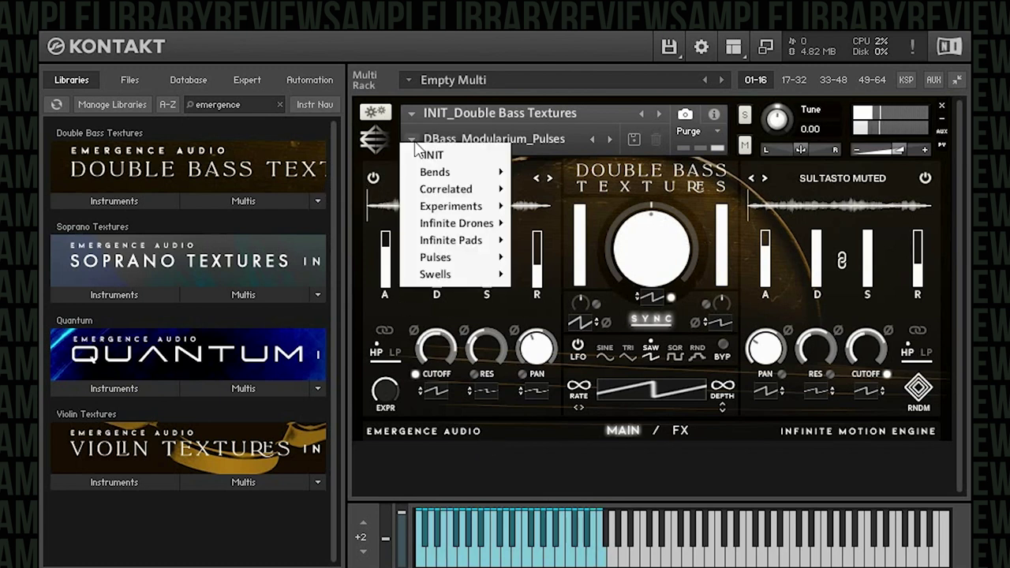
{"action": "mouse_move", "coordinate": [442, 277]}
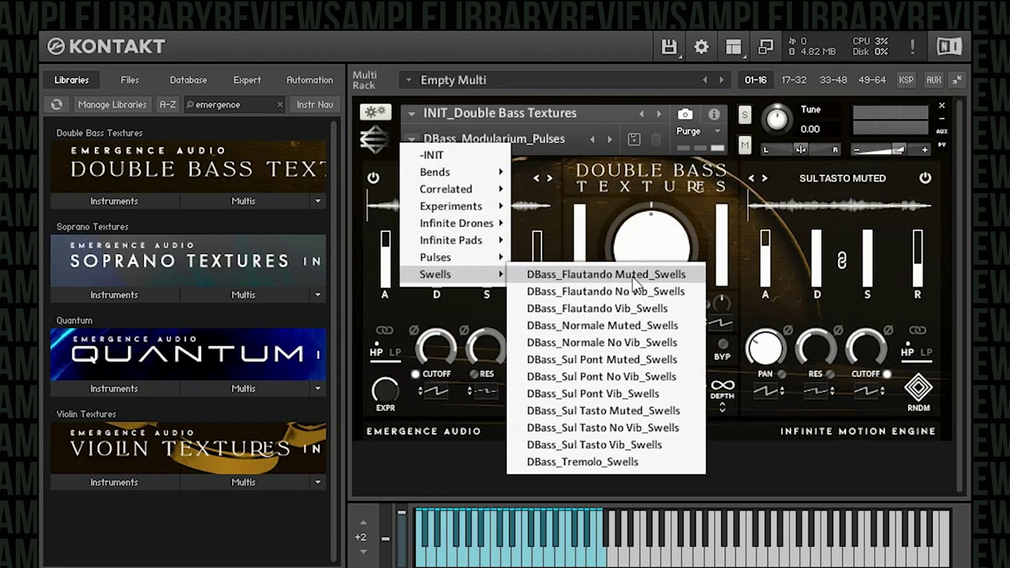
{"action": "left_click", "coordinate": [601, 275]}
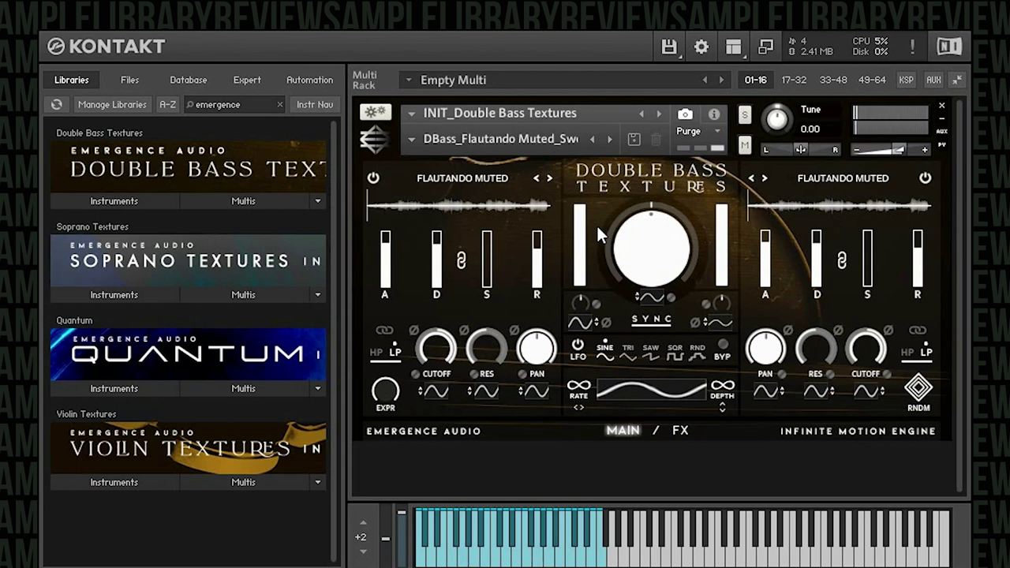
Audition the DBass_Normale Muted_Swells snapshot, followed by DBass_Normale No Vib_Swells
{"action": "left_click", "coordinate": [425, 147]}
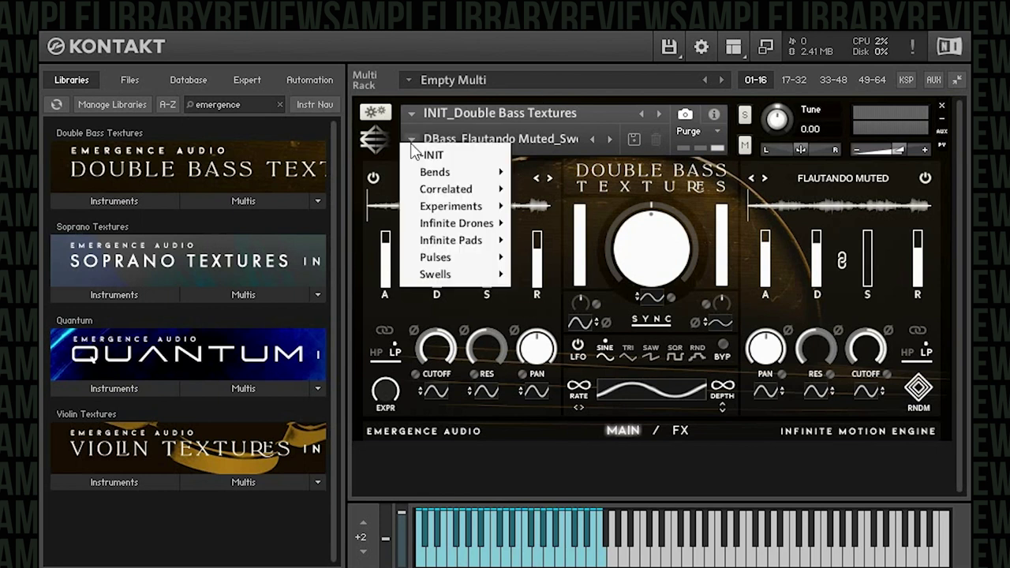
{"action": "mouse_move", "coordinate": [467, 277]}
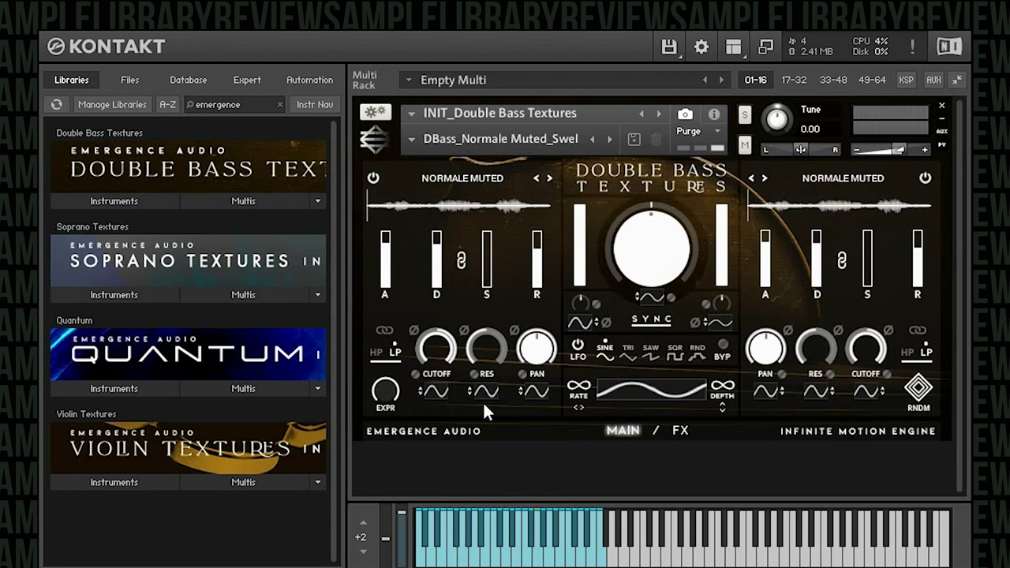
{"action": "left_click", "coordinate": [417, 140]}
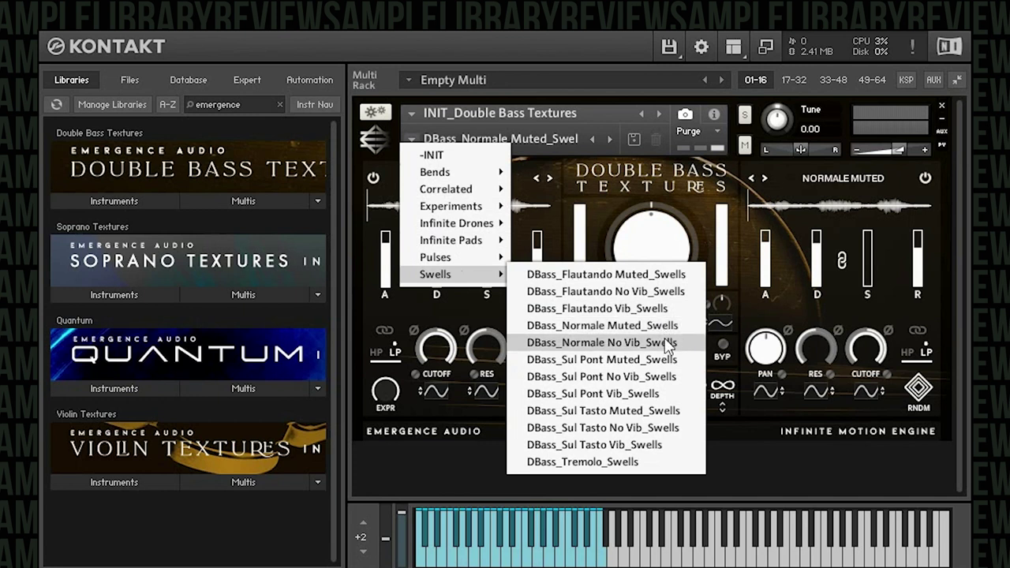
{"action": "key", "text": "Return"}
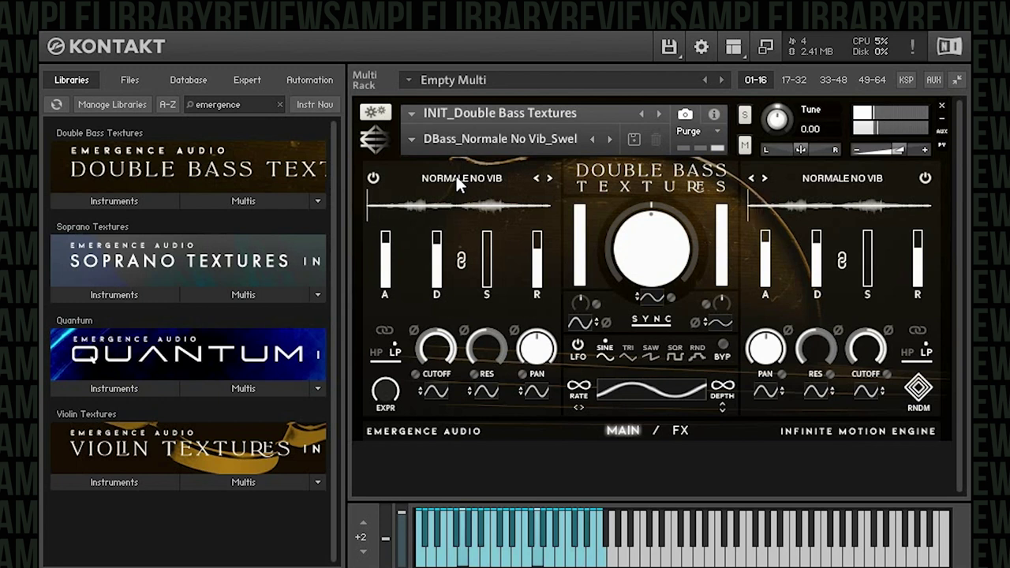
Audition the DBass_Sul Pont Vib_Swells snapshot, followed by DBass_Sul Tasto Vib_Swells
{"action": "left_click", "coordinate": [424, 140]}
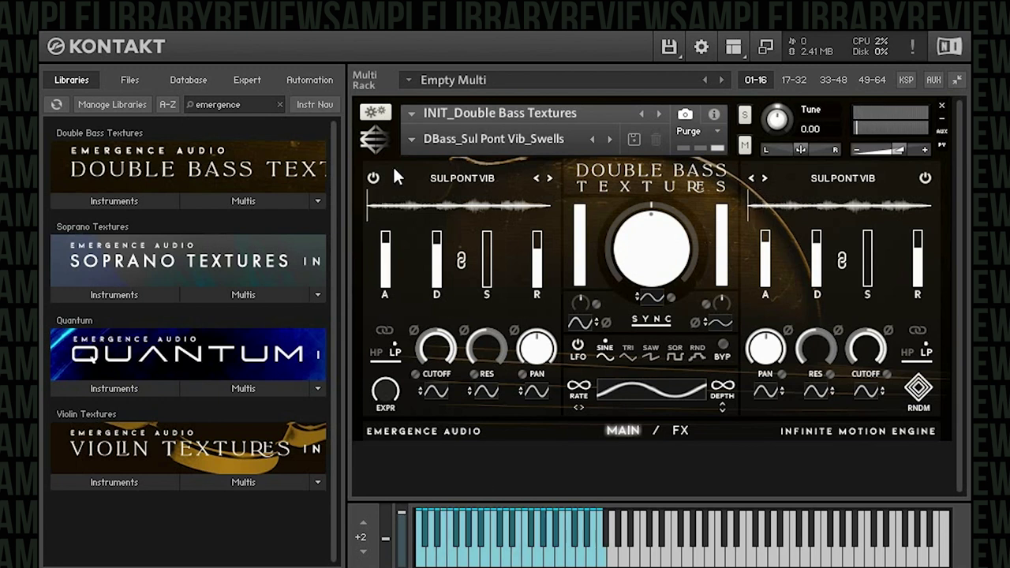
{"action": "left_click", "coordinate": [410, 140]}
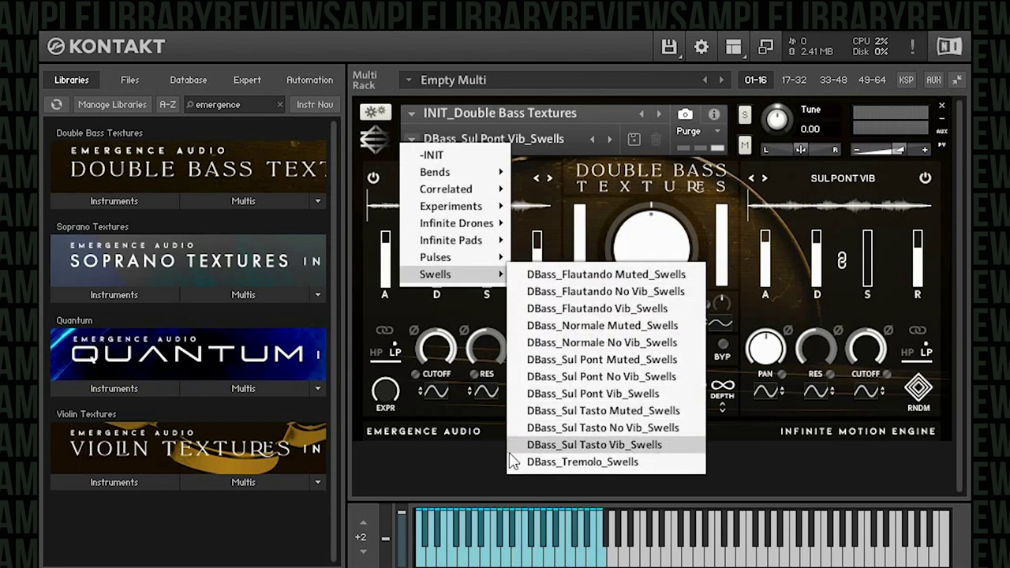
{"action": "key", "text": "Return"}
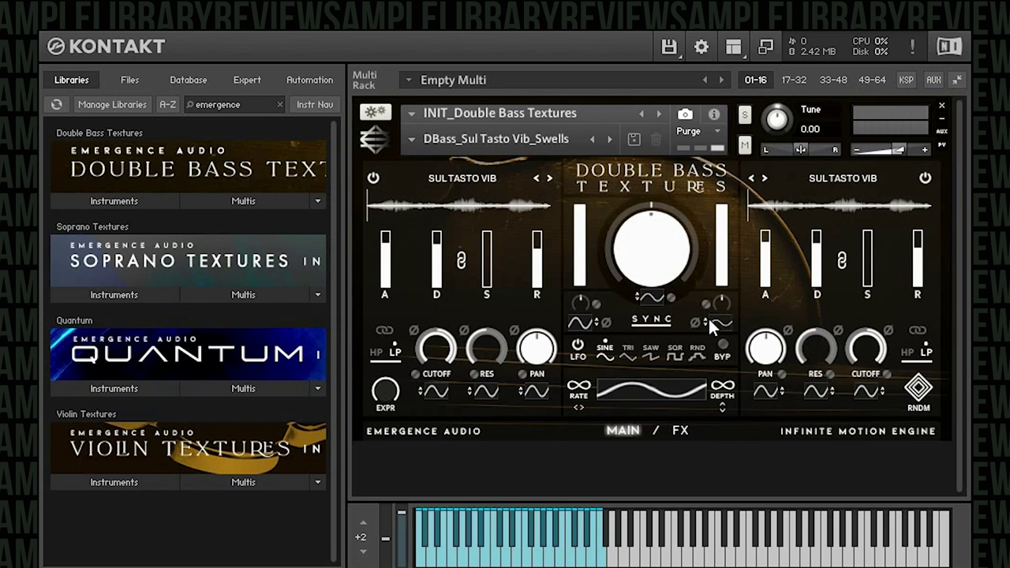
{"action": "left_click", "coordinate": [683, 429]}
{"action": "left_click", "coordinate": [624, 431]}
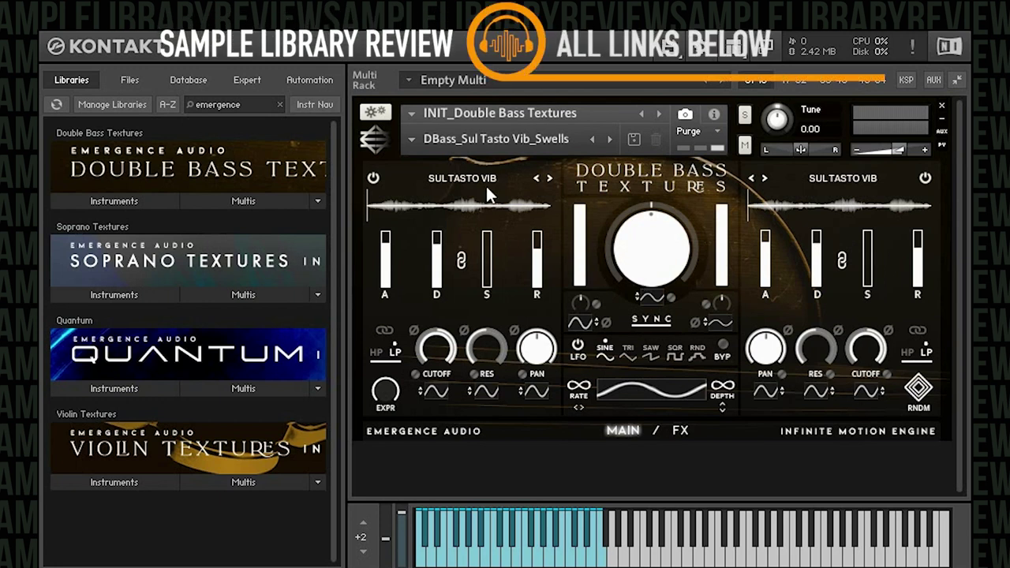
{"action": "left_click", "coordinate": [411, 139]}
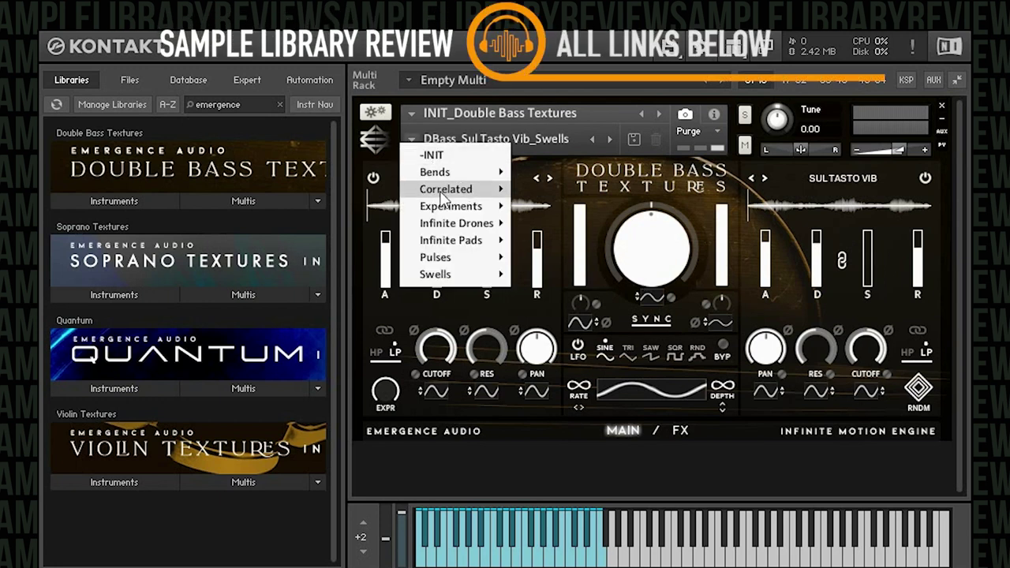
{"action": "mouse_move", "coordinate": [458, 259]}
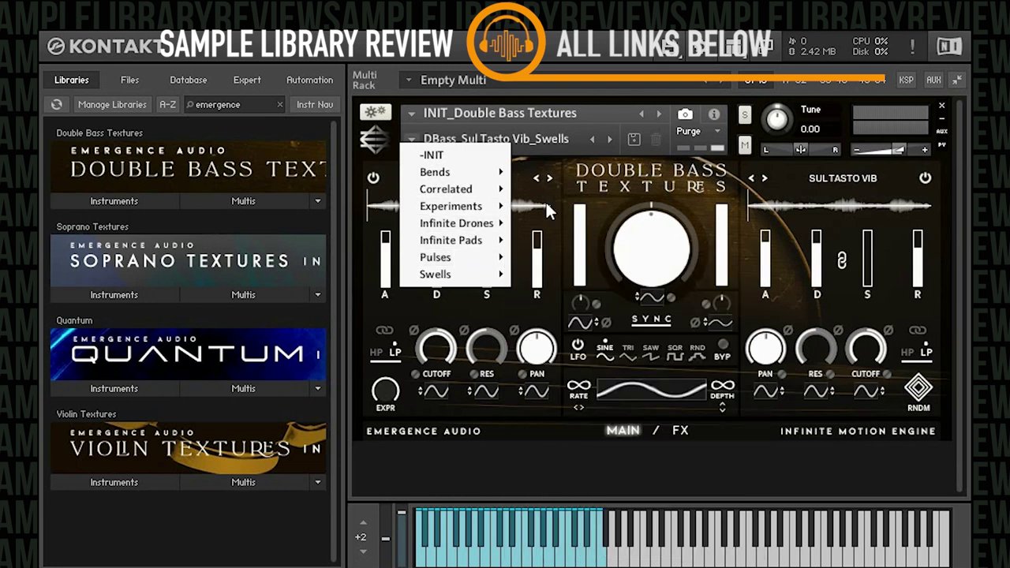
{"action": "left_click", "coordinate": [593, 177]}
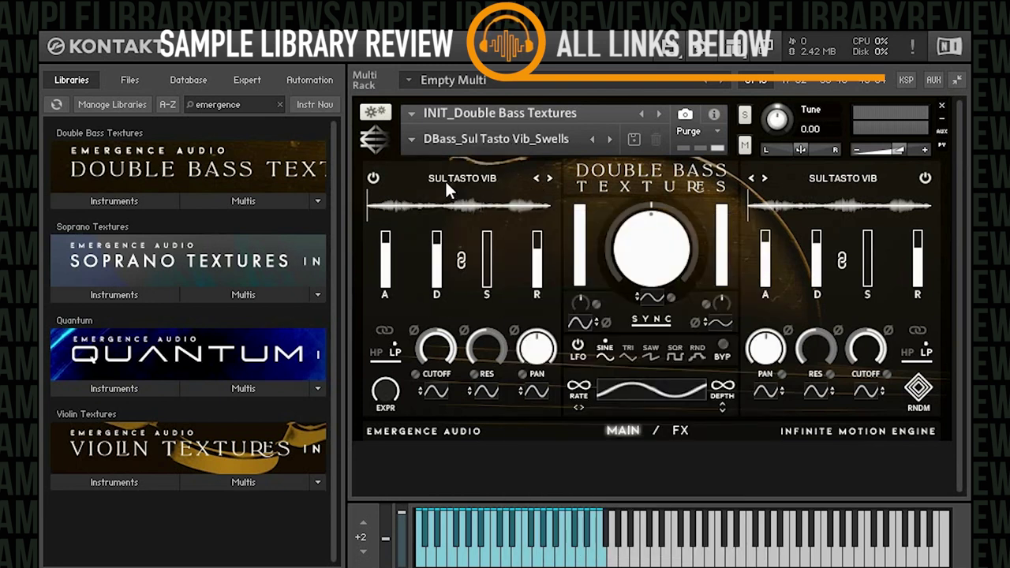
Load the -INIT snapshot and set the first layer's sound source to Punta Darco
{"action": "left_click", "coordinate": [411, 137]}
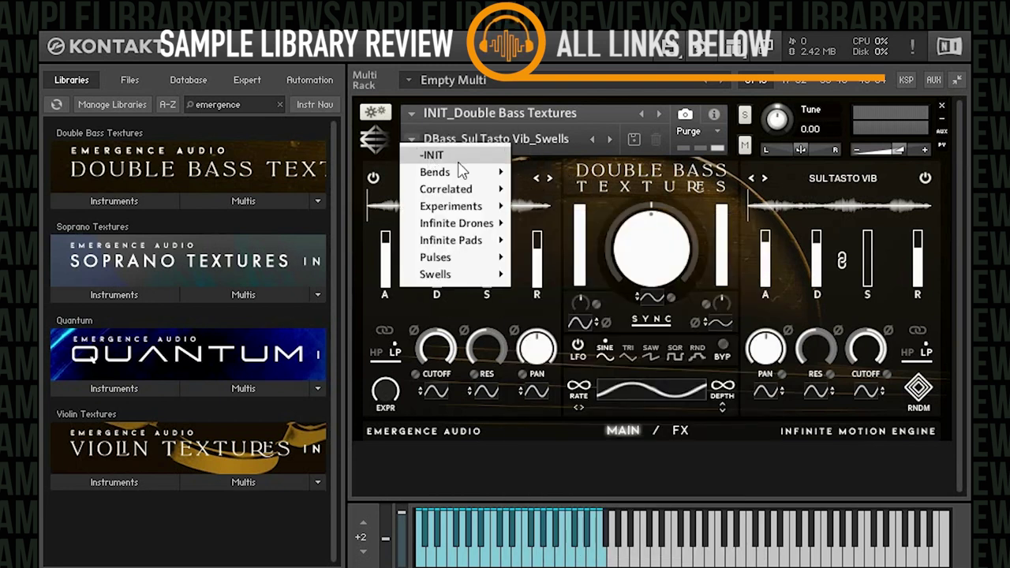
{"action": "left_click", "coordinate": [432, 154]}
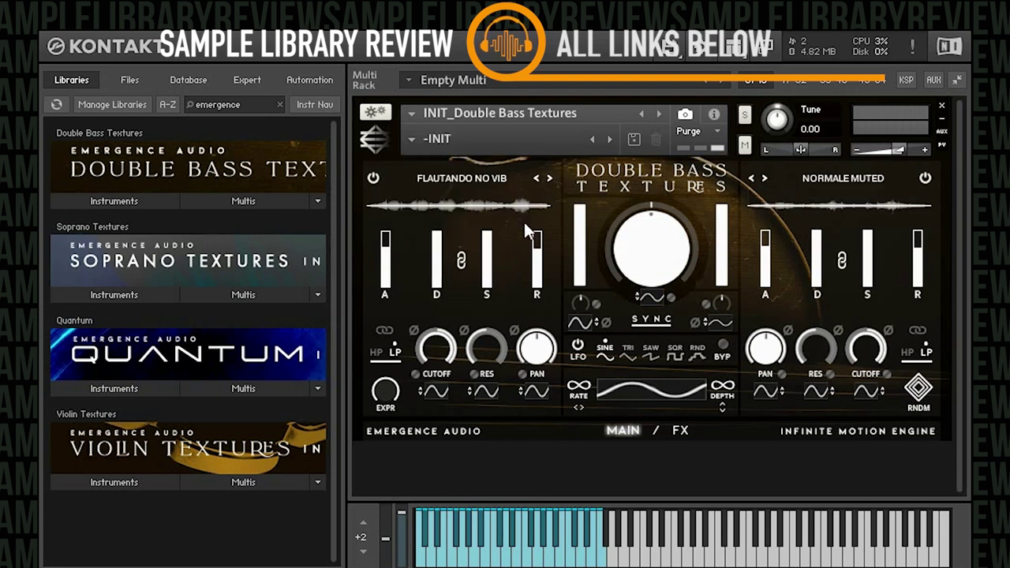
{"action": "left_click", "coordinate": [474, 179]}
{"action": "left_click", "coordinate": [443, 283]}
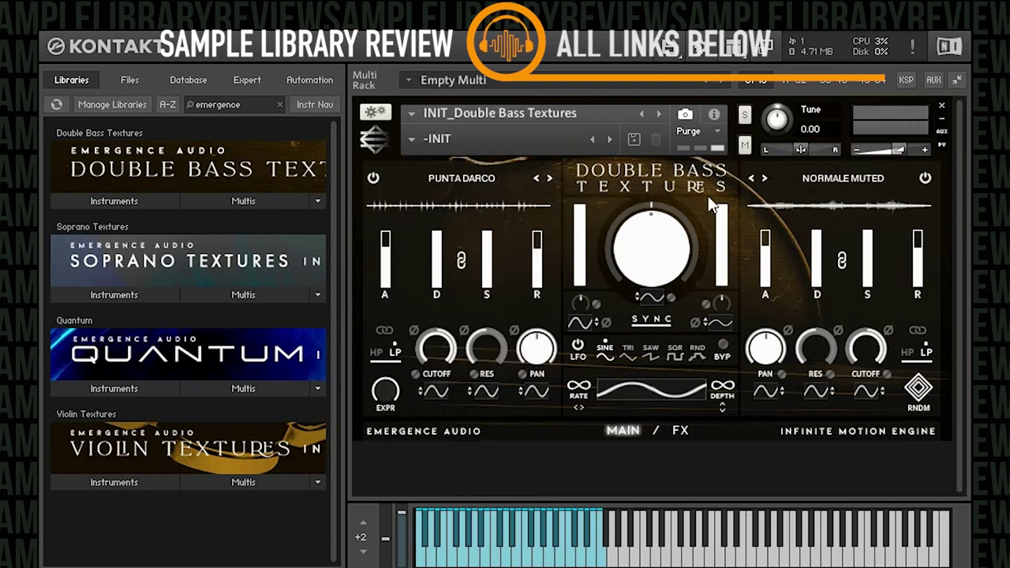
Set the second layer's sound source to Punta Darco Revrs, and randomize the instrument's settings
{"action": "left_click", "coordinate": [841, 179]}
{"action": "left_click", "coordinate": [797, 301]}
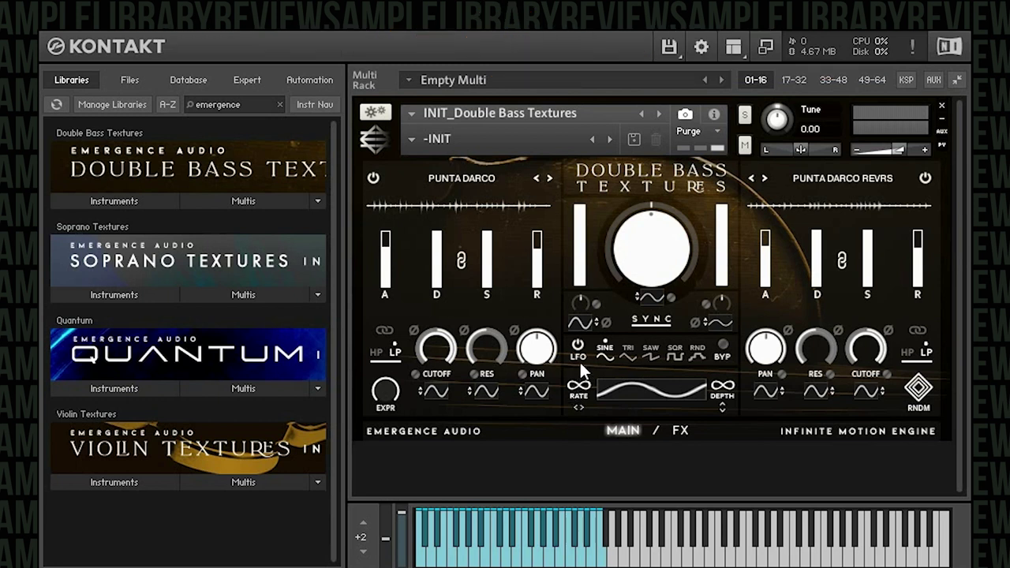
{"action": "left_click", "coordinate": [917, 388]}
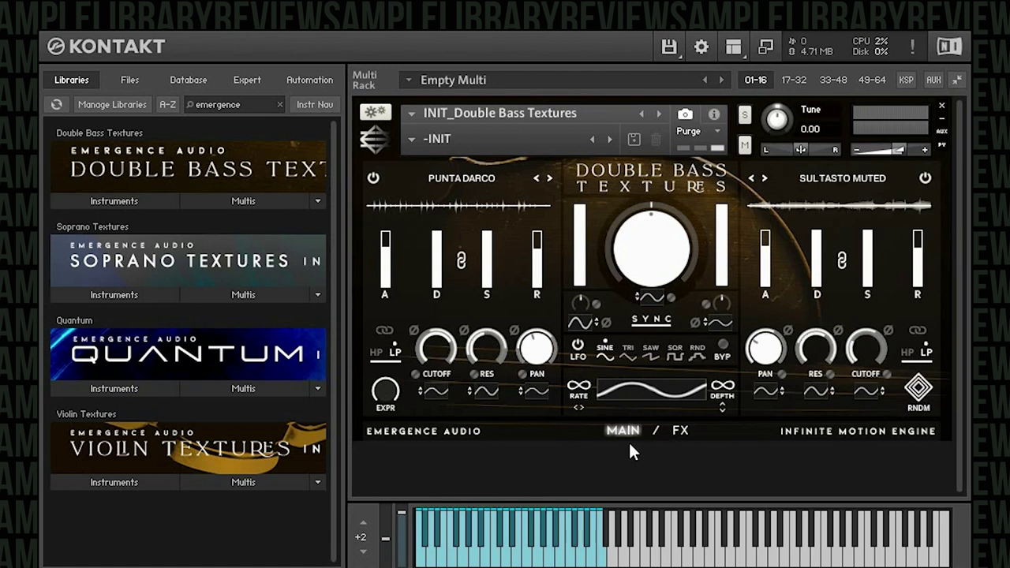
{"action": "left_click", "coordinate": [411, 140]}
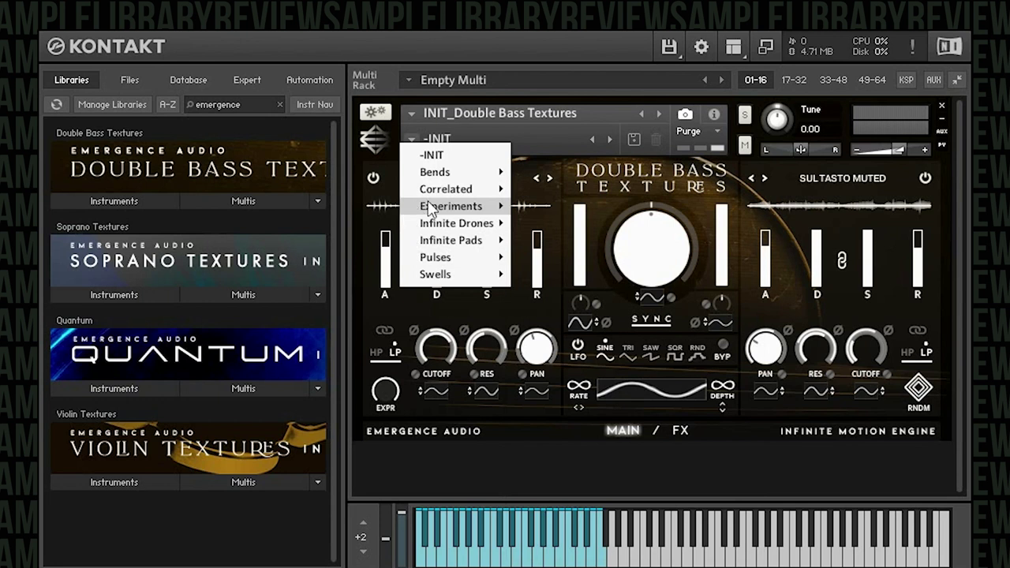
{"action": "mouse_move", "coordinate": [461, 241]}
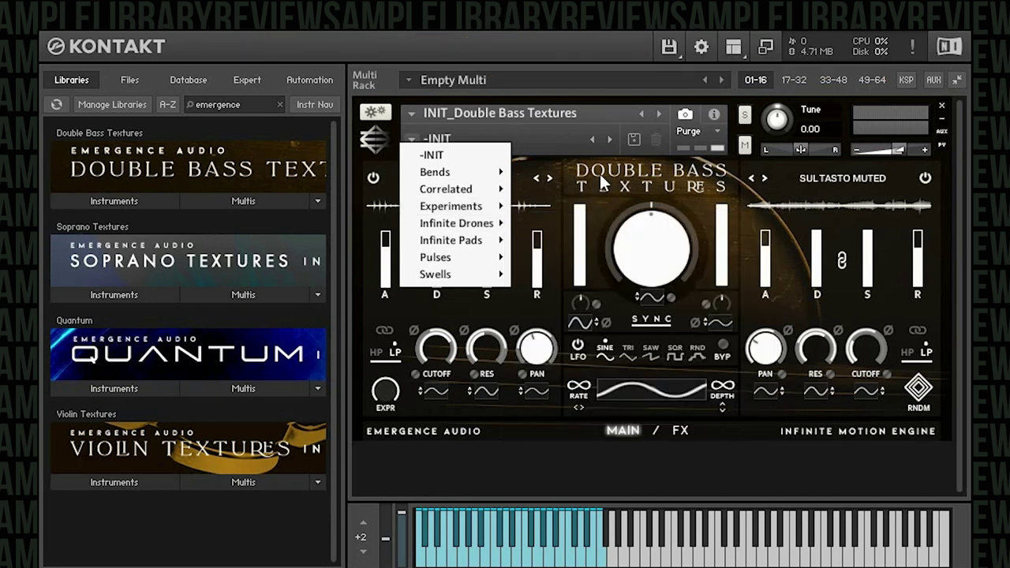
{"action": "left_click", "coordinate": [600, 174]}
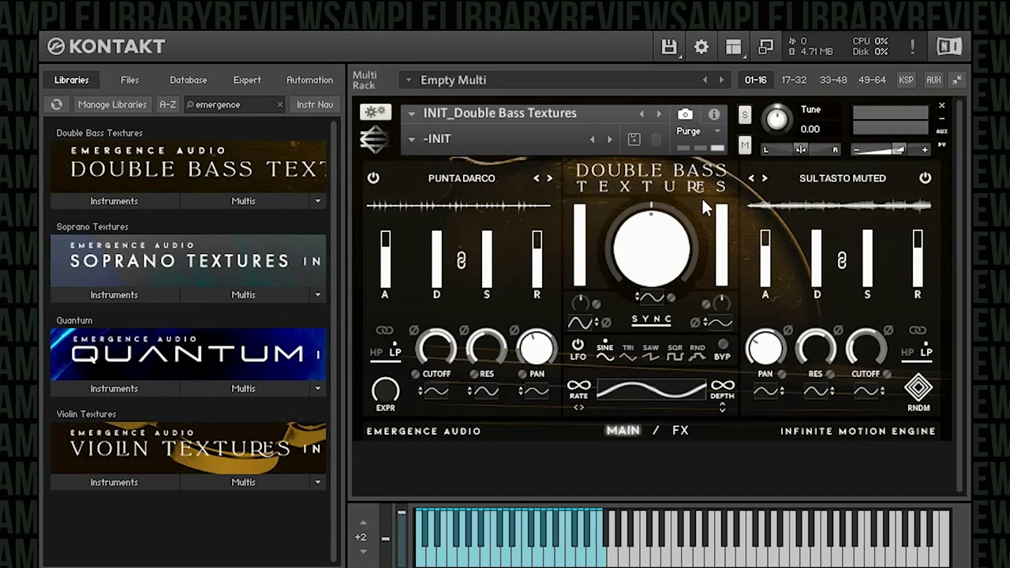